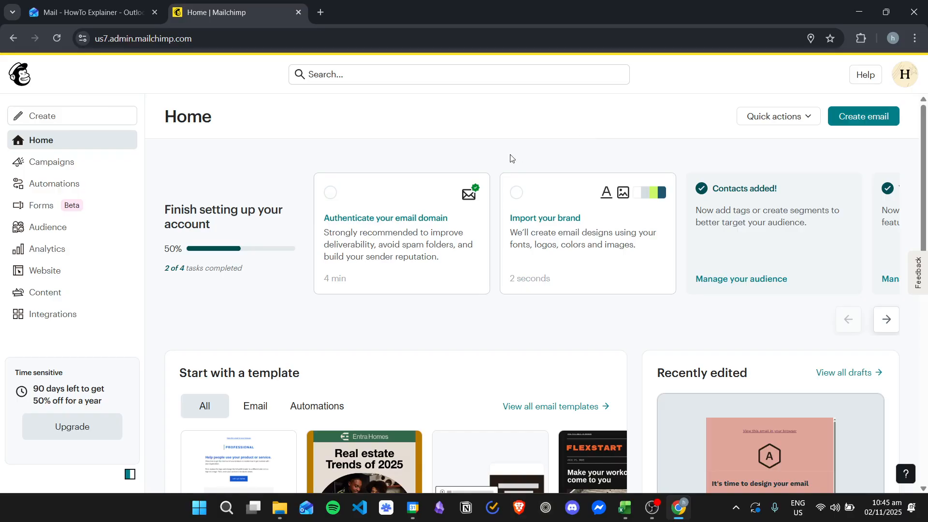
# Step: Create a new regular email campaign and start its design from scratch
pyautogui.click(66, 169)
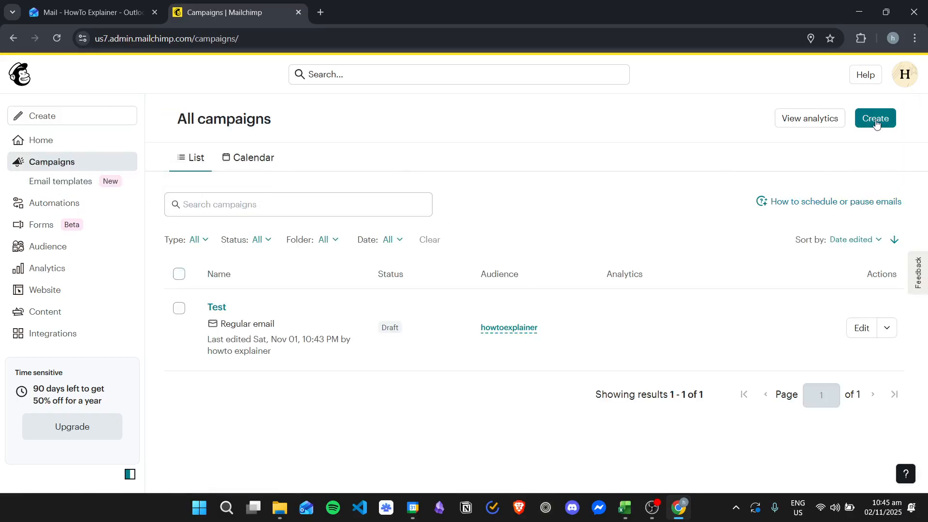
pyautogui.click(877, 118)
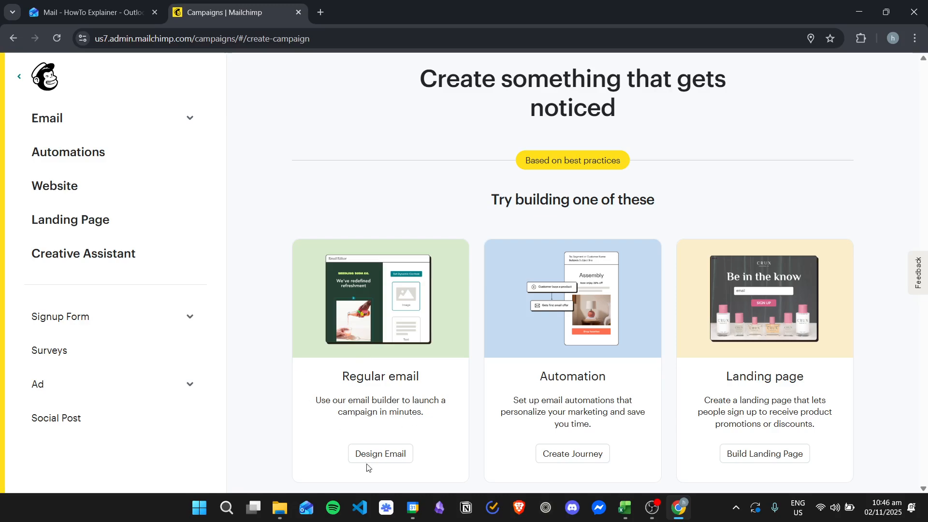
pyautogui.click(396, 453)
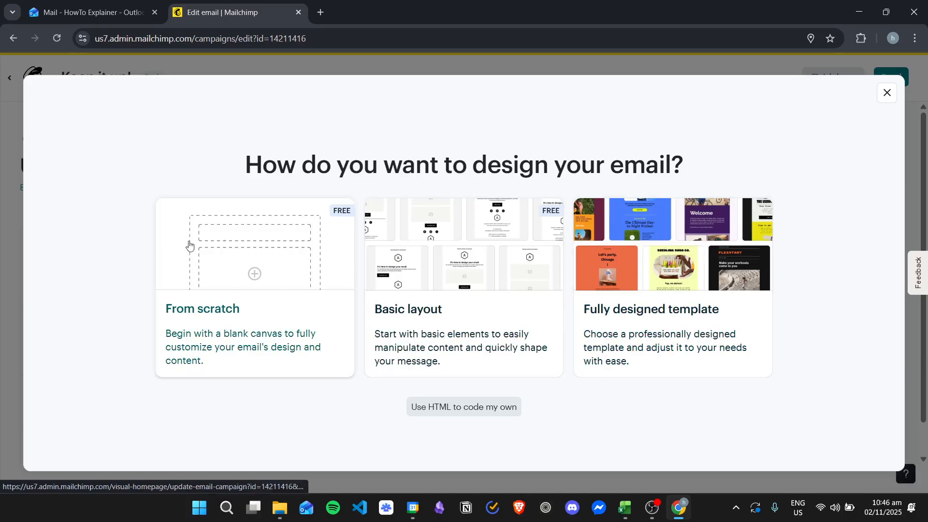
pyautogui.click(257, 272)
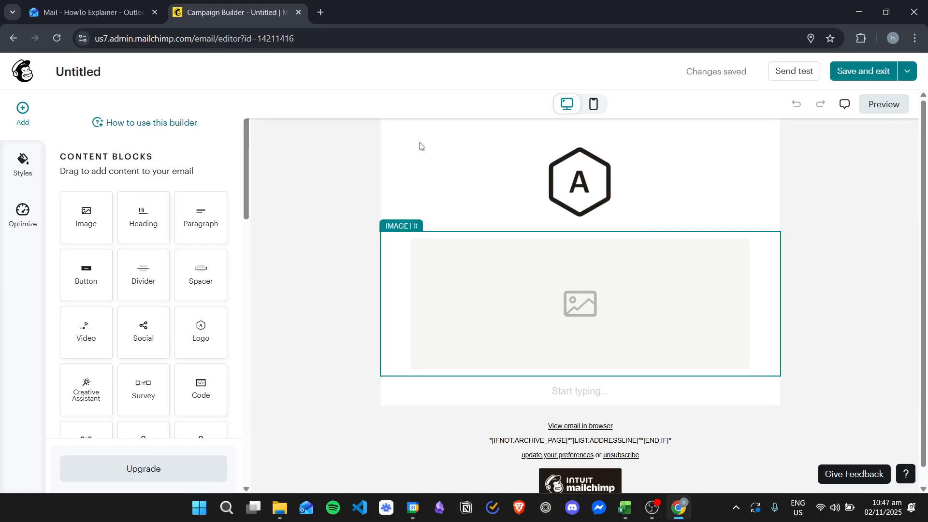
# Step: Insert the uploaded young-japanese-woman-portrait-sitting-chair.jpg into the empty image block below the logo
pyautogui.click(619, 172)
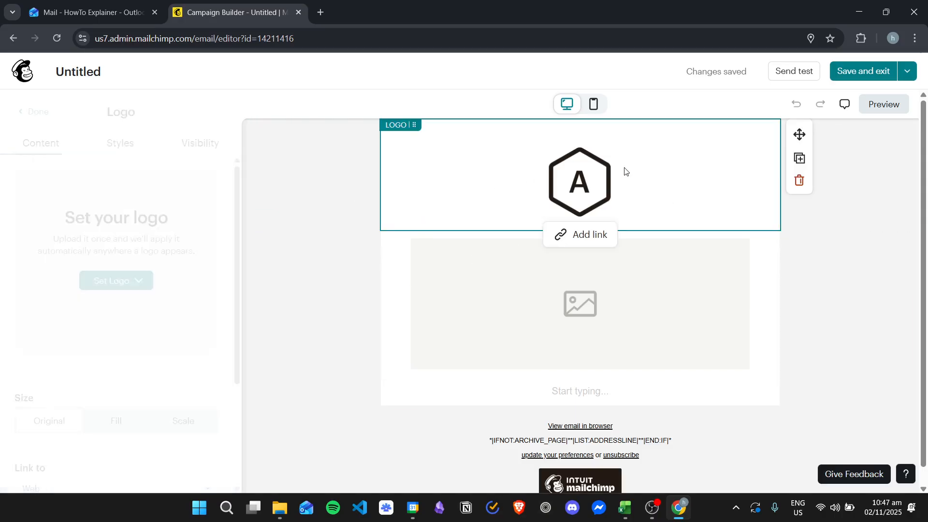
pyautogui.click(659, 315)
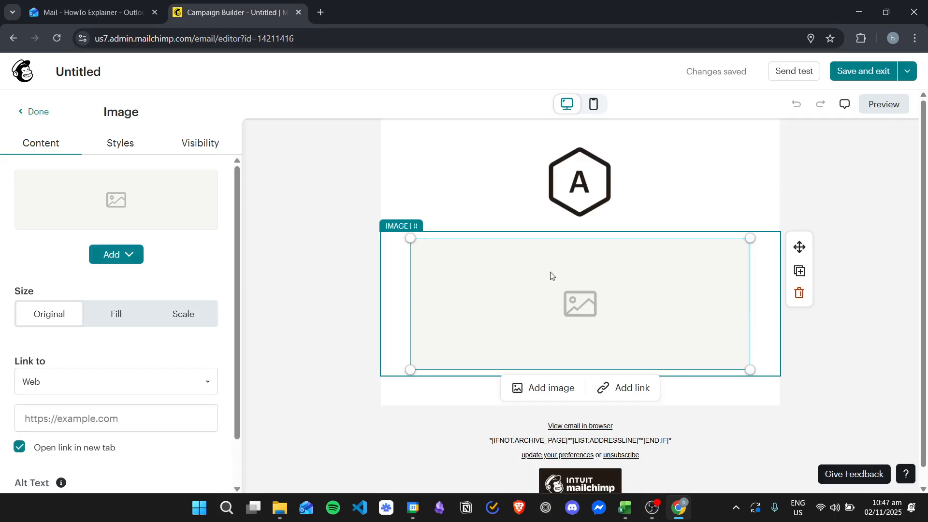
pyautogui.click(566, 389)
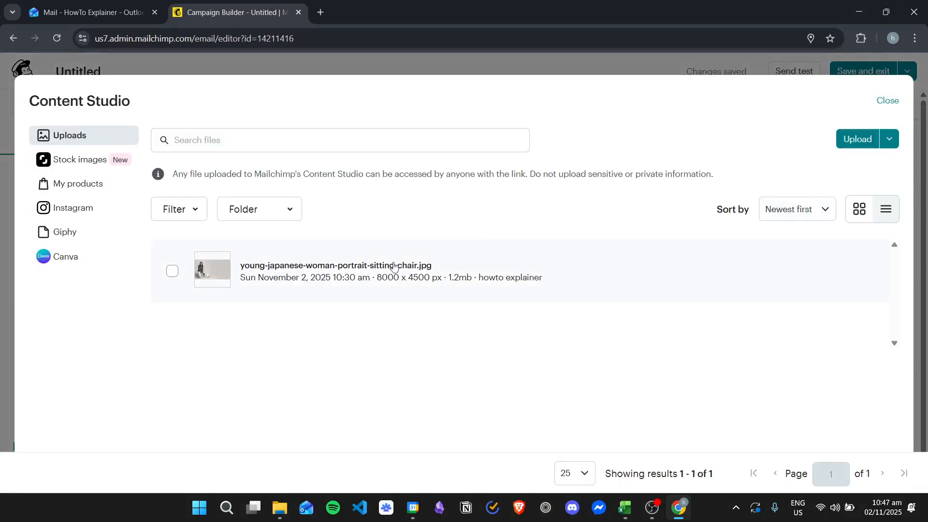
pyautogui.click(172, 270)
pyautogui.click(878, 138)
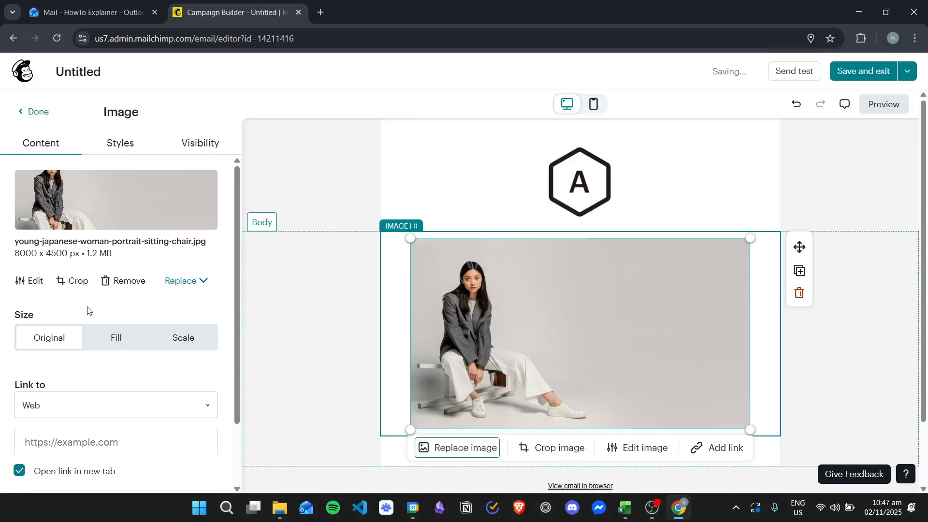
# Step: Try the Fill and Scale sizes on the image, set its size to Original, and finish editing the block
pyautogui.click(47, 344)
pyautogui.click(140, 339)
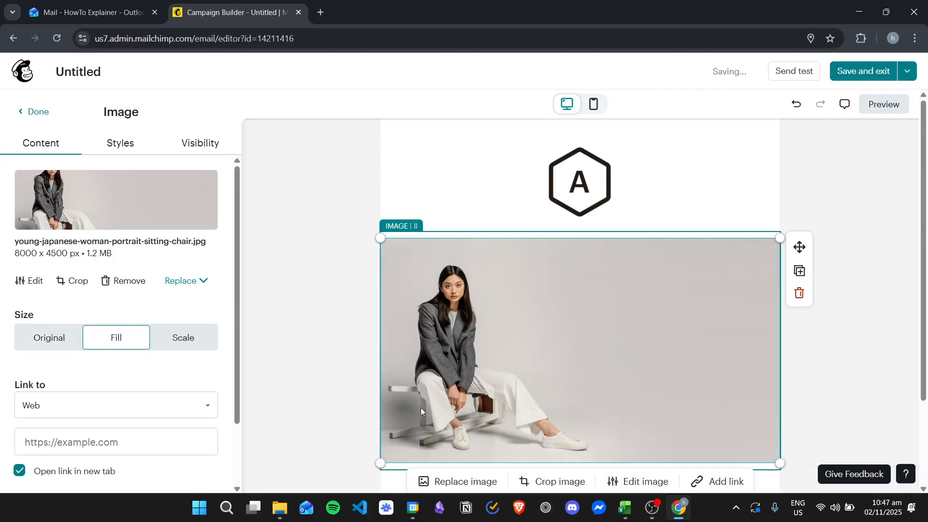
pyautogui.click(189, 341)
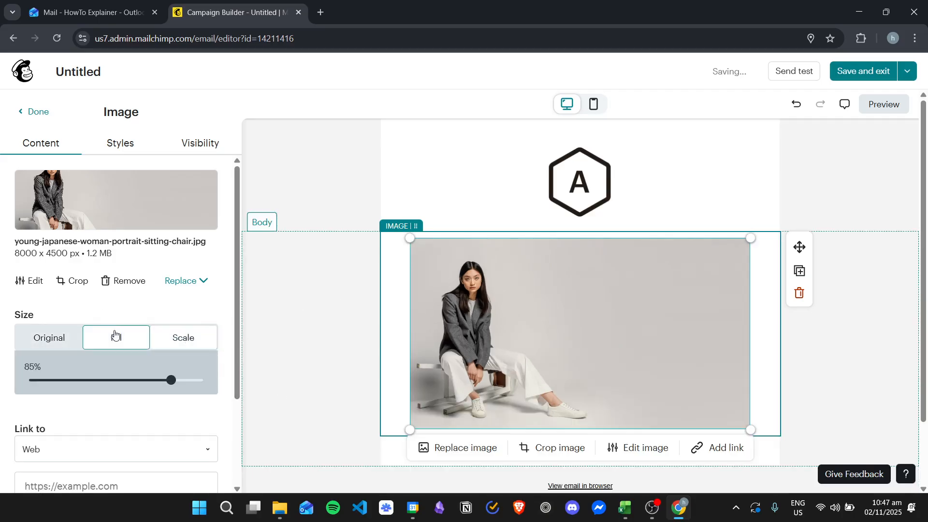
pyautogui.click(115, 336)
pyautogui.click(64, 344)
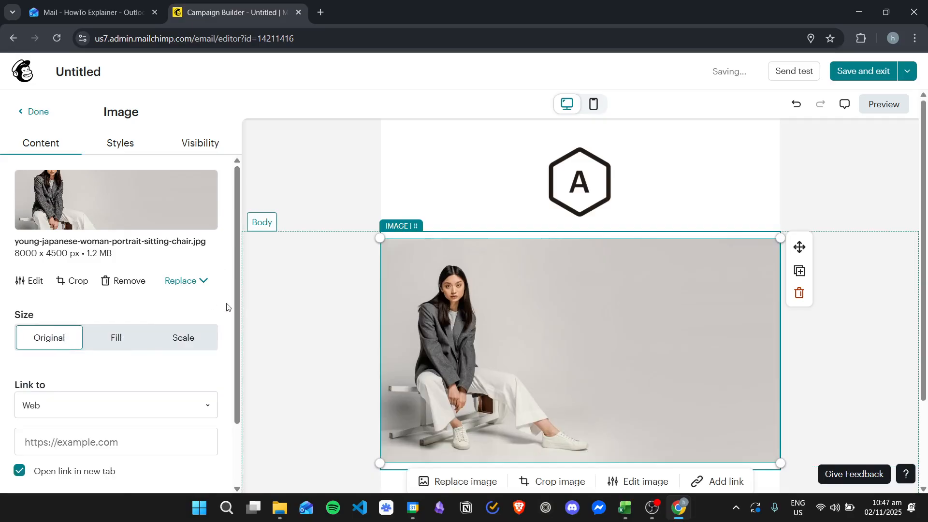
pyautogui.scroll(-2, 58, 353)
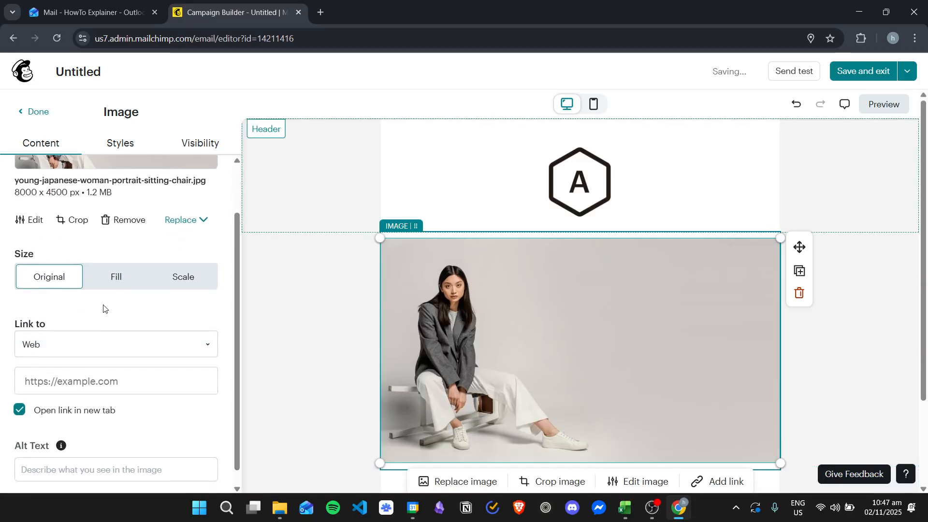
pyautogui.scroll(2, 101, 306)
pyautogui.click(38, 112)
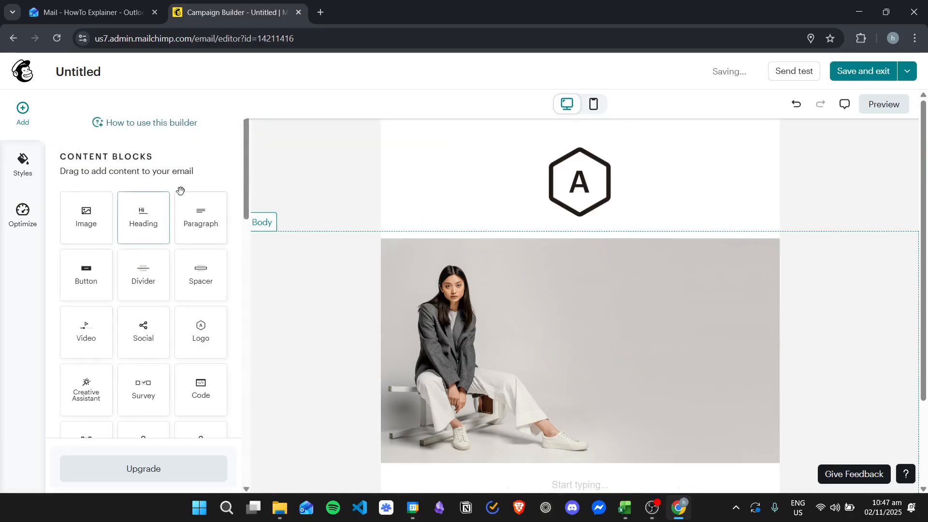
# Step: Add a heading block directly below the image and place the text cursor in it
pyautogui.scroll(-2, 207, 269)
pyautogui.scroll(2, 207, 269)
pyautogui.moveTo(144, 214); pyautogui.dragTo(544, 428)
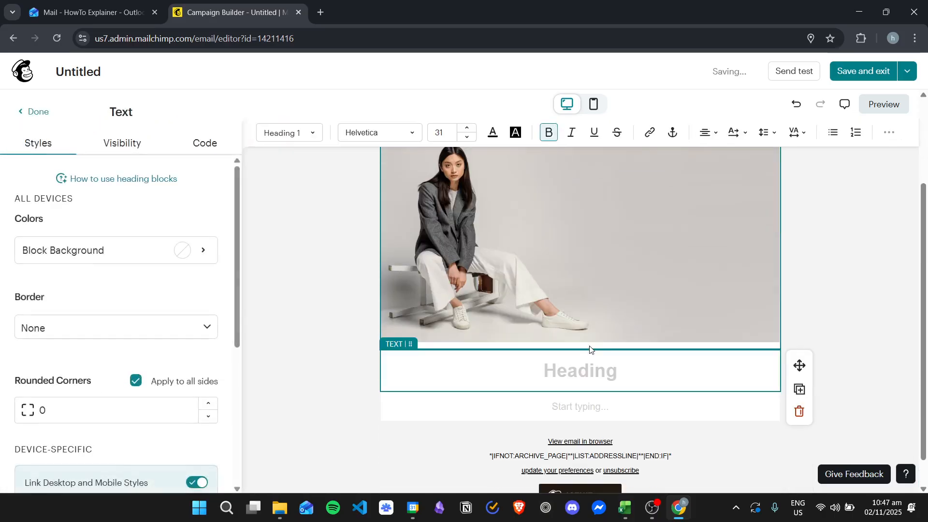
pyautogui.click(580, 371)
# Step: Look over the heading block's style and visibility settings, and enter "Test Heading" as its text
pyautogui.scroll(-3, 67, 319)
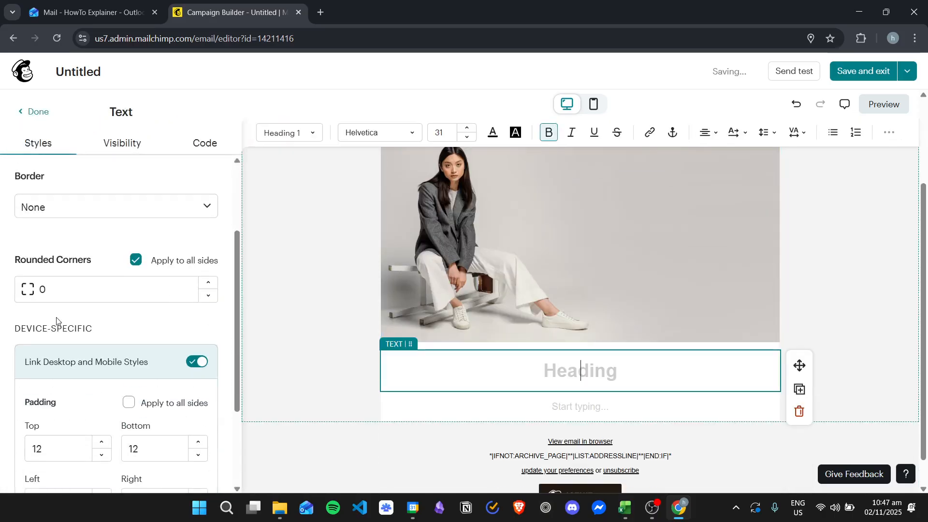
pyautogui.scroll(-2, 66, 319)
pyautogui.scroll(5, 59, 287)
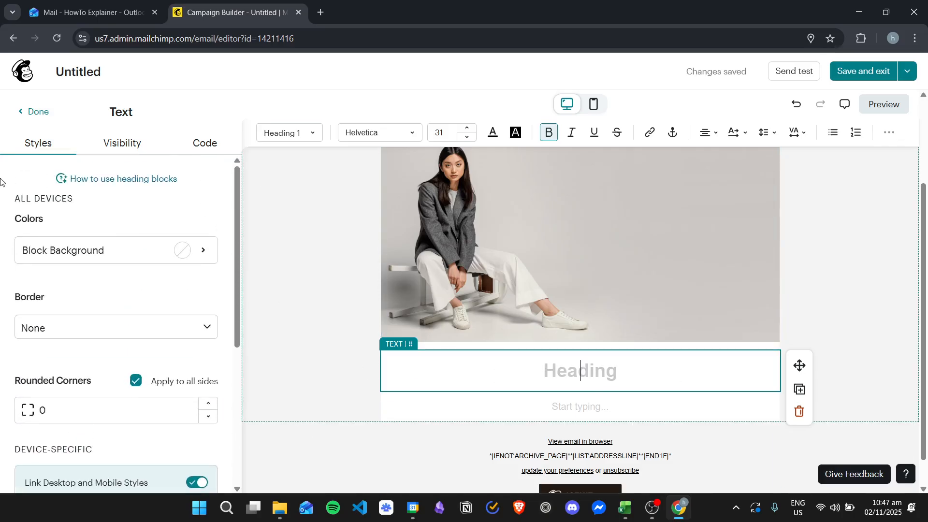
pyautogui.click(126, 142)
pyautogui.click(38, 143)
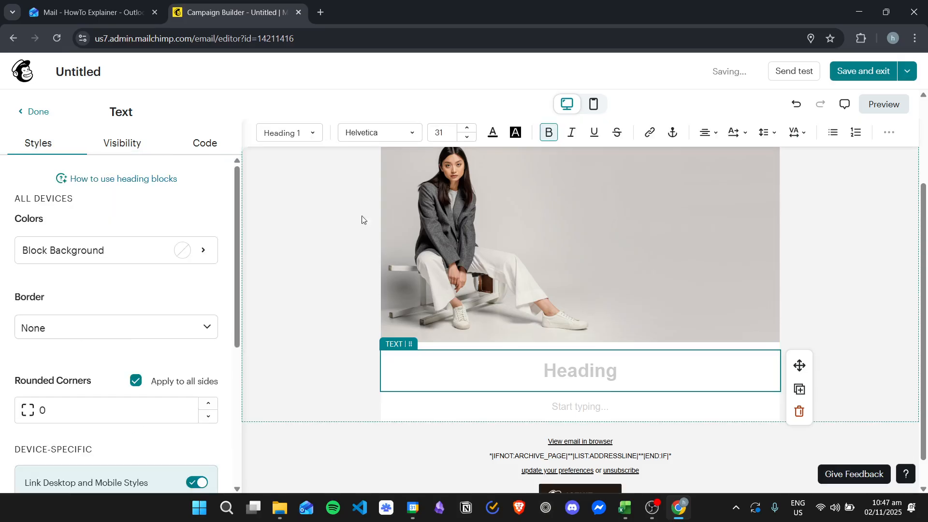
pyautogui.click(585, 371)
pyautogui.write('Test Heading')
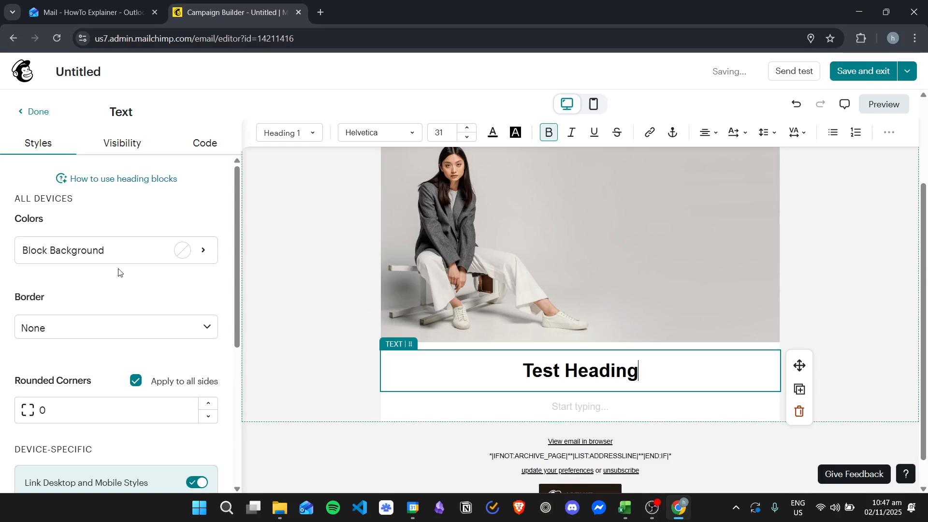
# Step: Give the heading block a medium grey block background
pyautogui.click(203, 250)
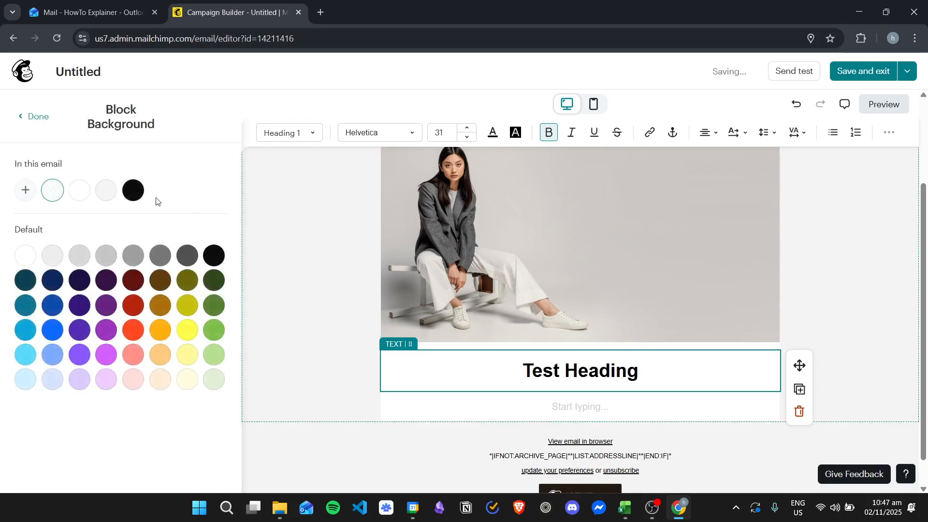
pyautogui.click(133, 255)
pyautogui.click(301, 265)
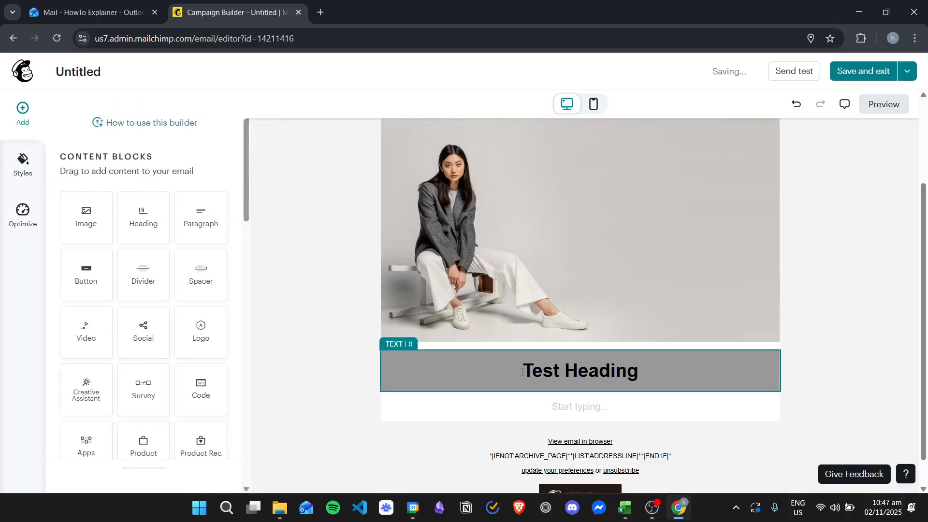
# Step: Add a solid border around the Test Heading block
pyautogui.click(525, 375)
pyautogui.scroll(-1, 139, 263)
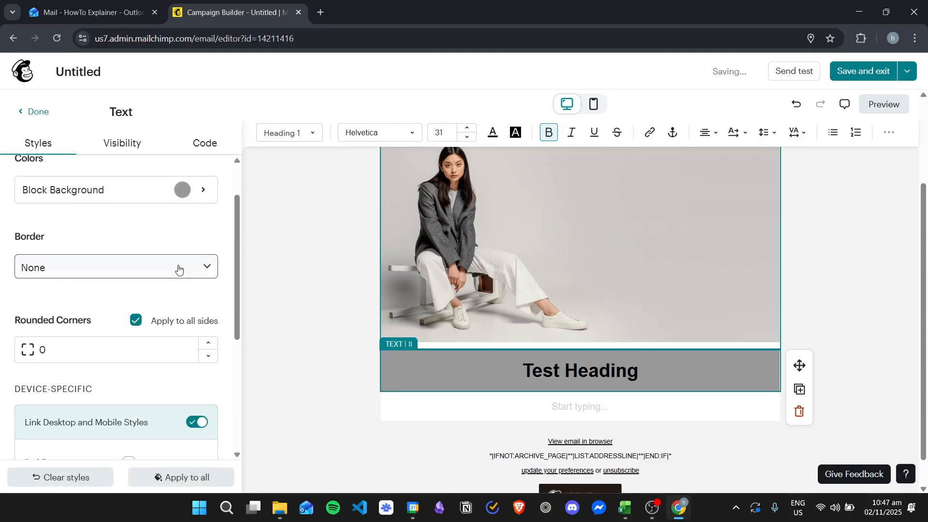
pyautogui.click(179, 267)
pyautogui.click(190, 315)
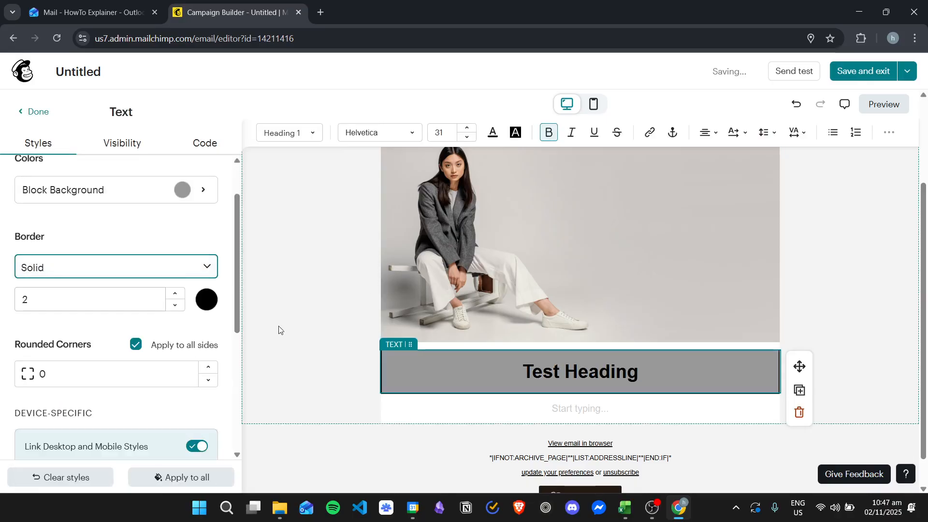
pyautogui.click(280, 325)
# Step: Add a paragraph block below the heading and enter "Test Paragraph" as its text
pyautogui.scroll(-1, 145, 261)
pyautogui.scroll(1, 222, 251)
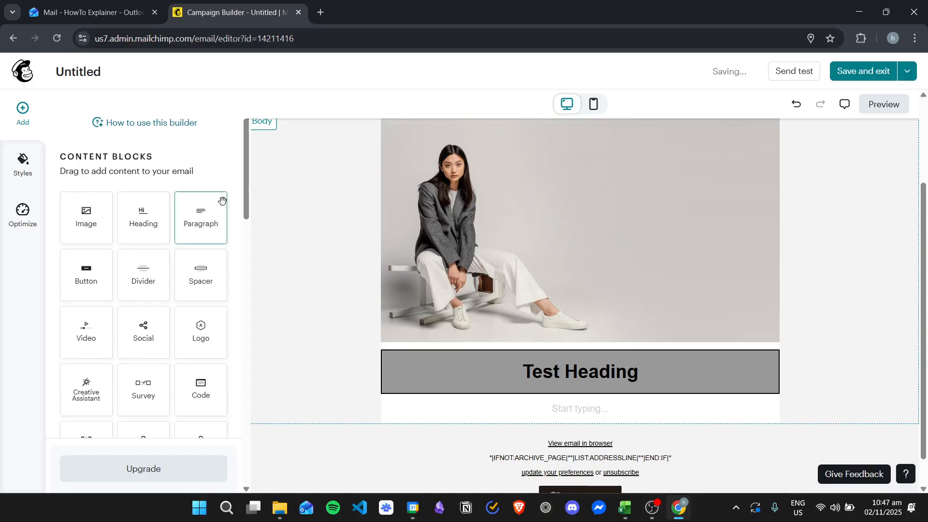
pyautogui.moveTo(219, 199); pyautogui.dragTo(593, 407)
pyautogui.scroll(-1, 420, 254)
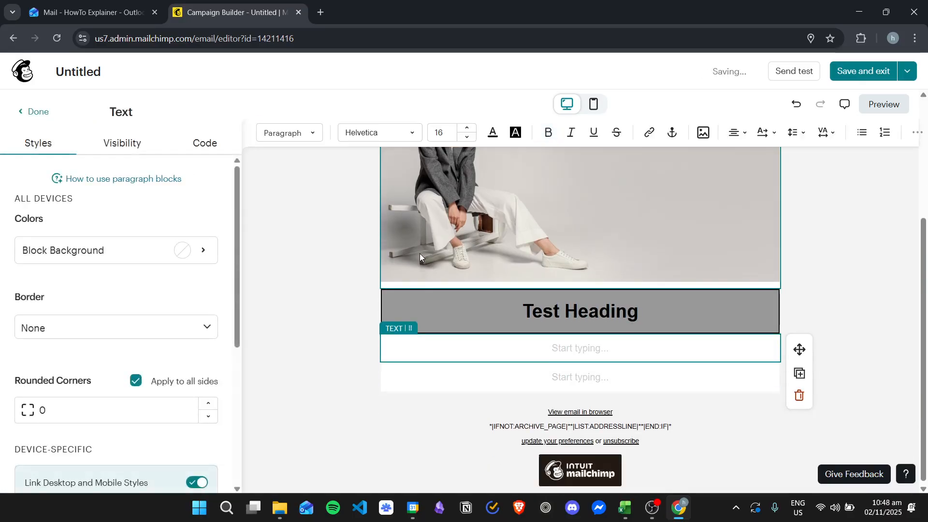
pyautogui.write('Test Paragraph')
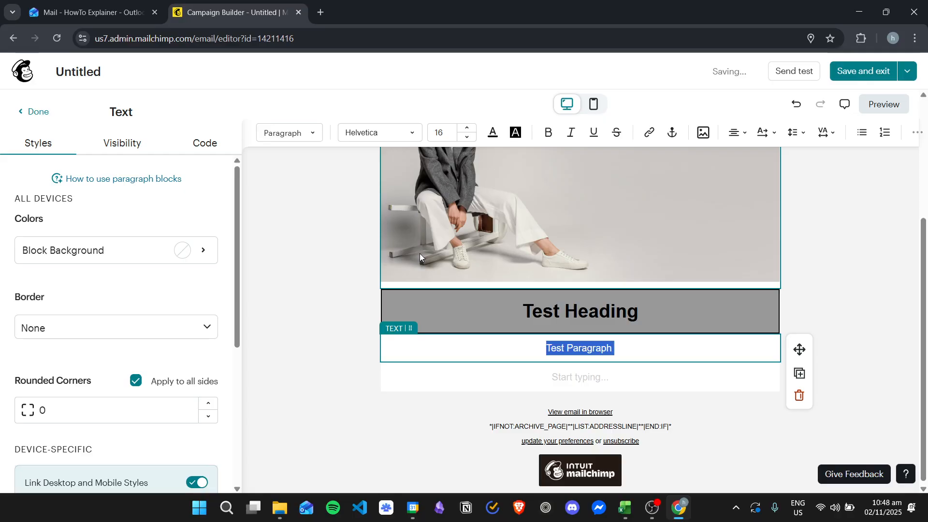
# Step: Copy the "Test Paragraph" text and paste four copies of it below the first line
pyautogui.hotkey('ctrl', 'a')
pyautogui.hotkey('ctrl', 'c')
pyautogui.press('Right')
pyautogui.hotkey('ctrl', 'v')
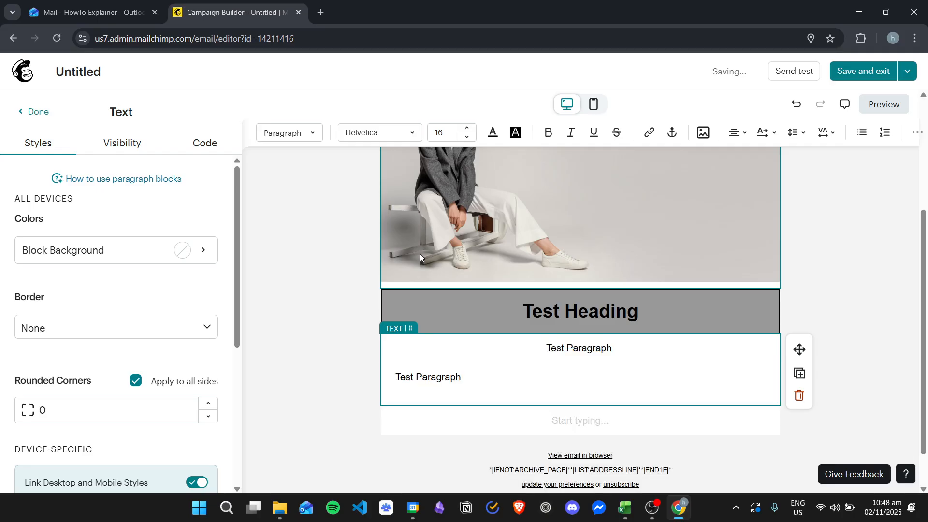
pyautogui.hotkey('ctrl', 'v')
pyautogui.hotkey('ctrl', 'v')
pyautogui.hotkey('ctrl', 'v')
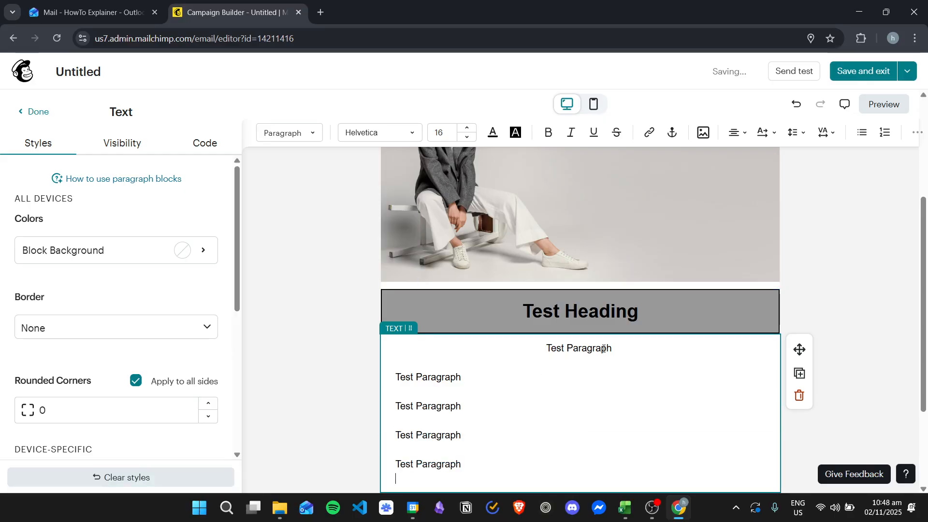
# Step: Extend the centred first line of the paragraph block to read "Test Paragraph Test Paragraph"
pyautogui.press('BackSpace')
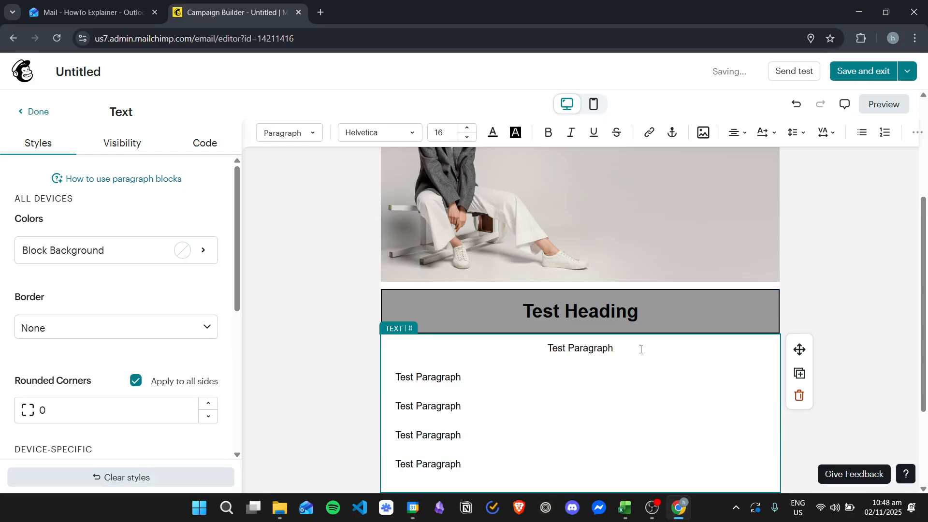
pyautogui.hotkey('ctrl', 'v')
pyautogui.hotkey('ctrl', 'z')
pyautogui.write('Test Parag')
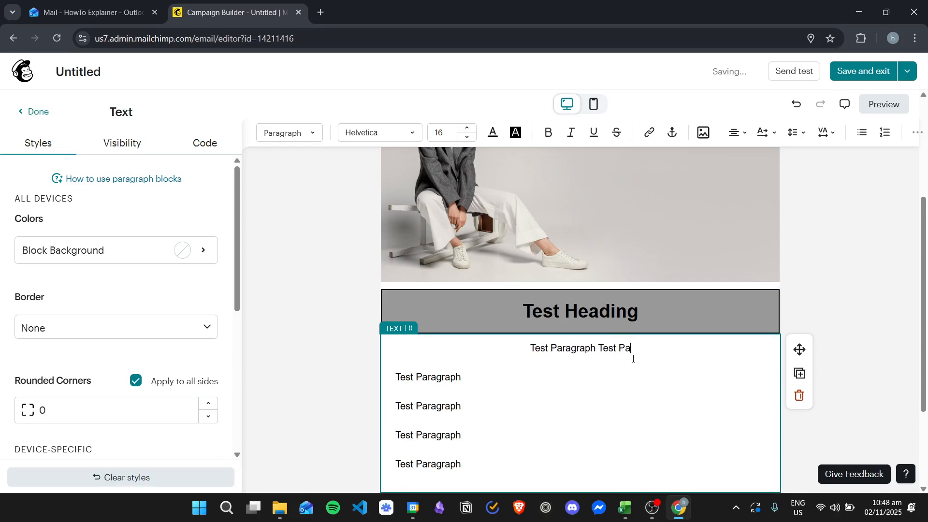
pyautogui.write('raph')
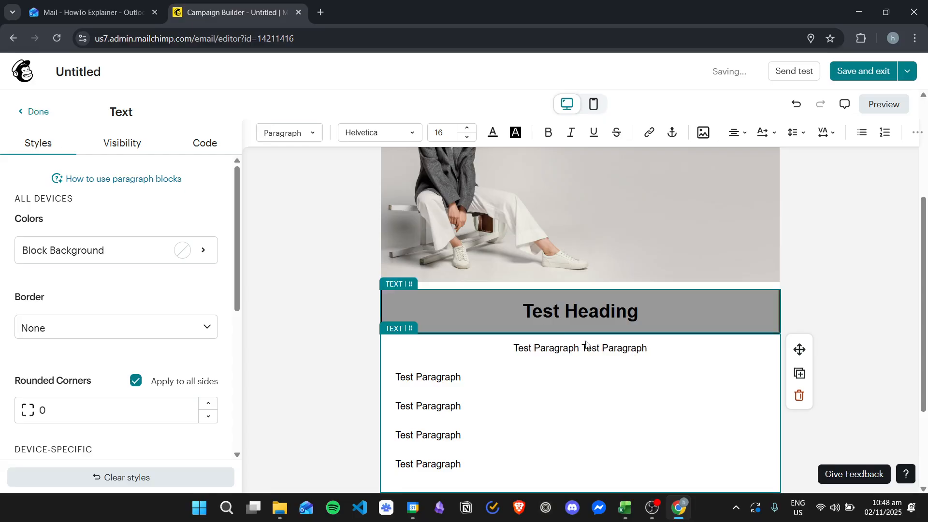
pyautogui.hotkey('ctrl', 'shift', 'Left')
pyautogui.hotkey('ctrl', 'shift', 'Left')
# Step: Paste three more copies of "Test Paragraph" after the centred first line
pyautogui.click(659, 347)
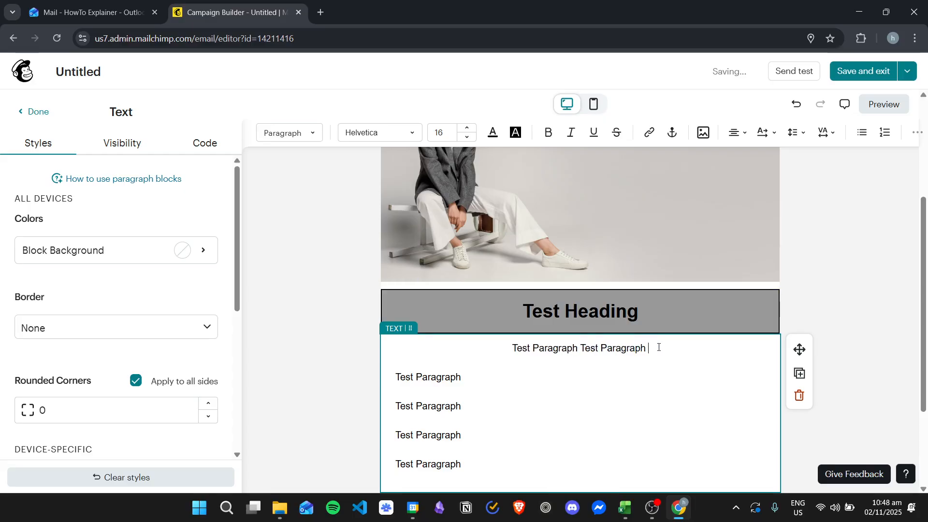
pyautogui.hotkey('ctrl', 'f')
pyautogui.hotkey('ctrl', 'v')
pyautogui.hotkey('ctrl', 'v')
pyautogui.hotkey('ctrl', 'v')
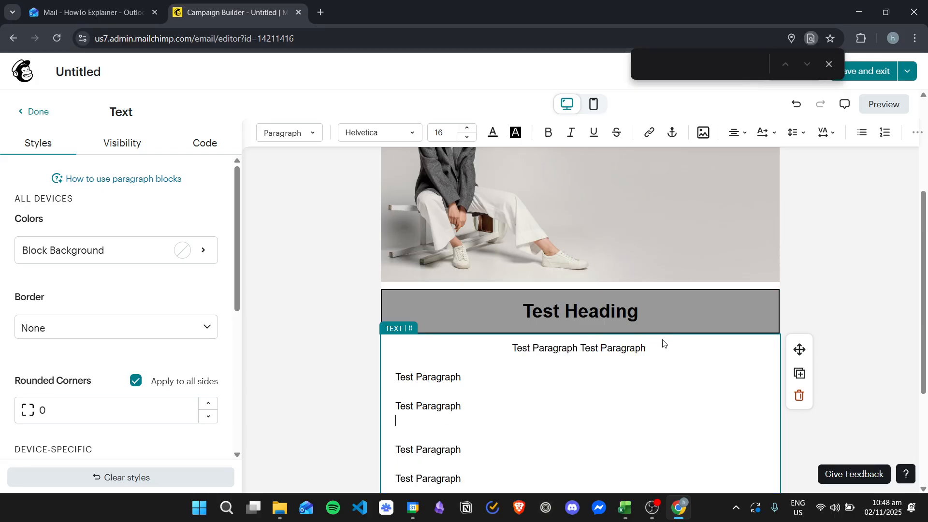
# Step: Remove the blank lines between the left-aligned "Test Paragraph" lines in the paragraph block
pyautogui.scroll(-5, 596, 333)
pyautogui.click(528, 288)
pyautogui.scroll(2, 528, 288)
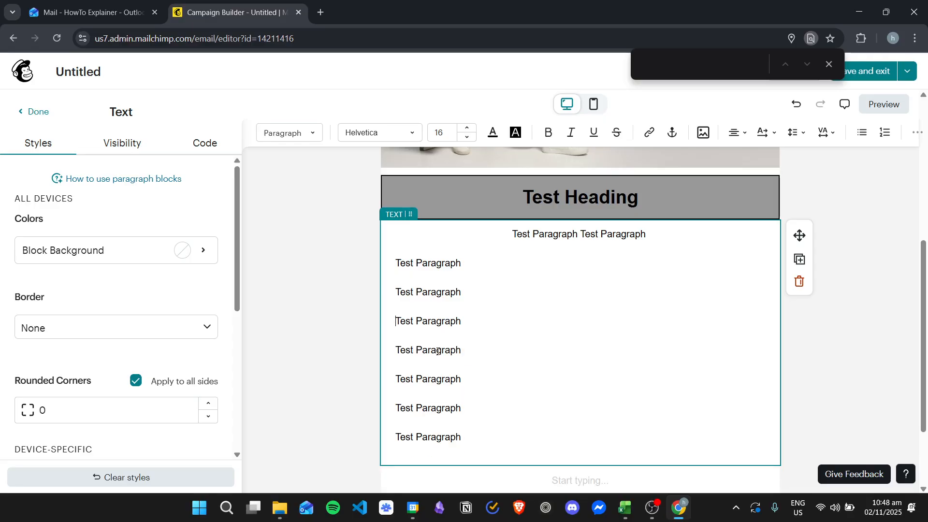
pyautogui.press('BackSpace')
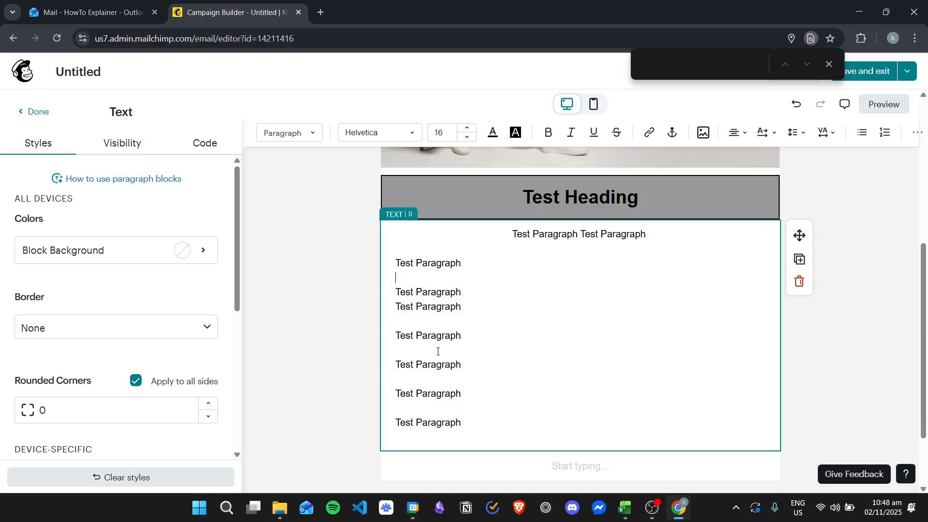
pyautogui.press('BackSpace')
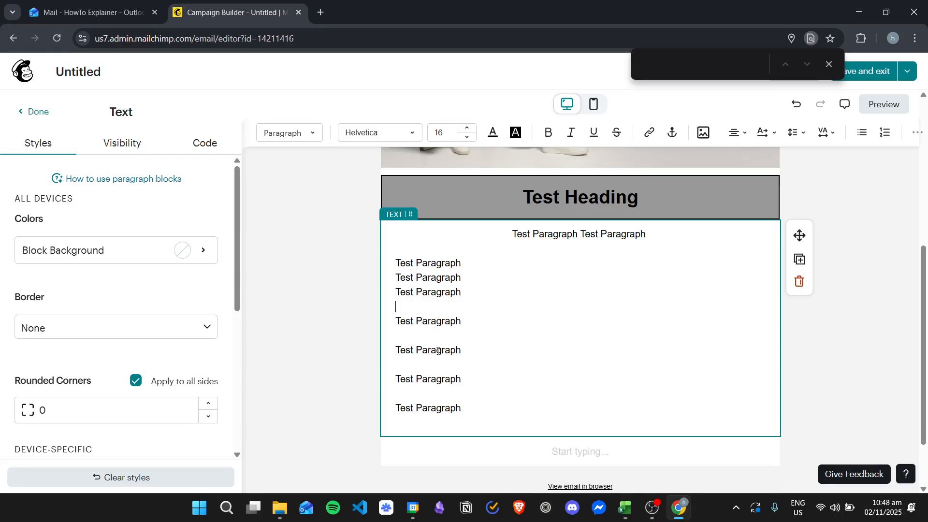
pyautogui.press('Delete')
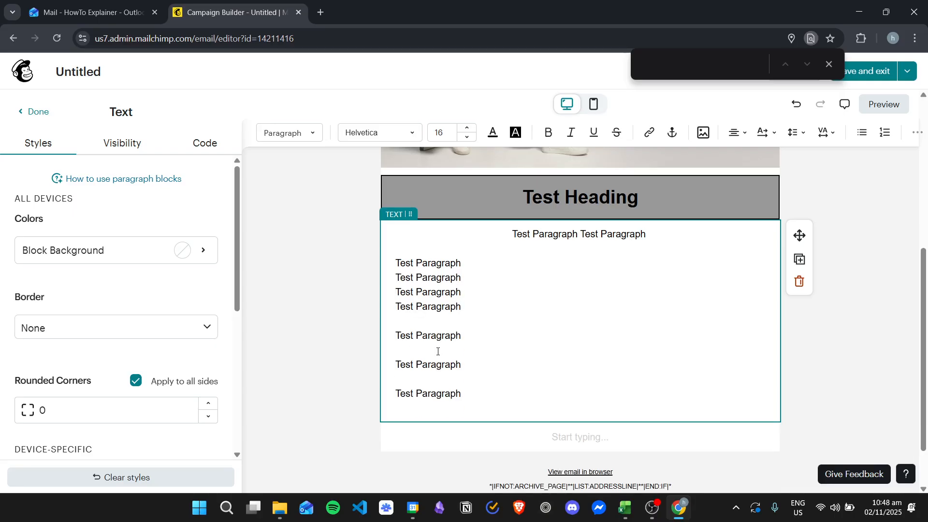
pyautogui.press('BackSpace')
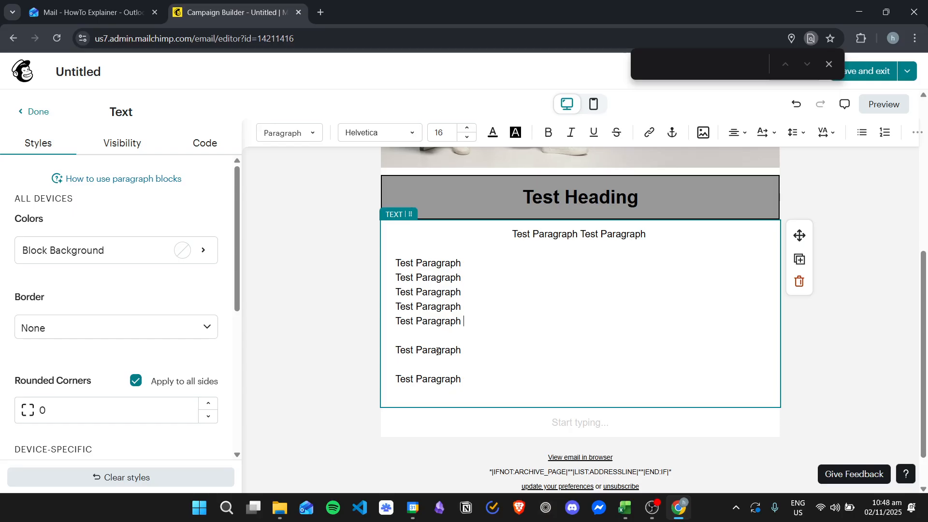
pyautogui.press('Delete')
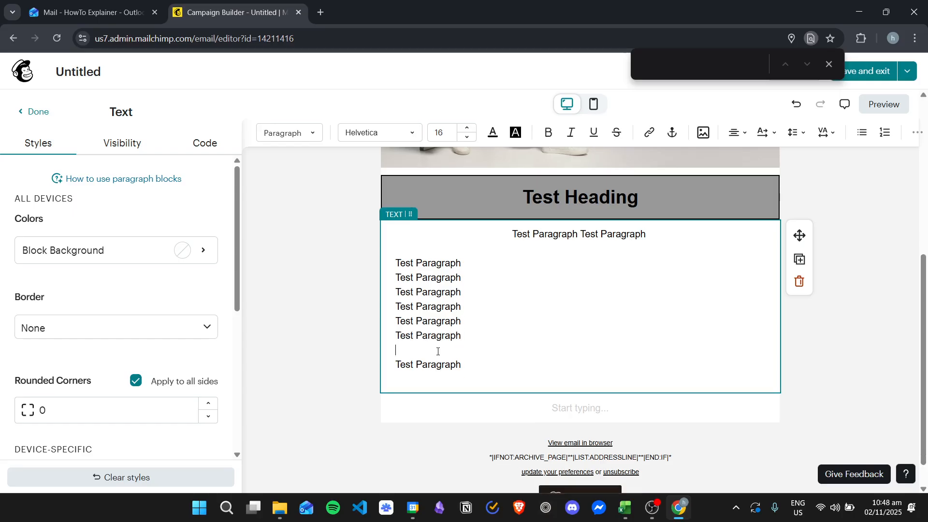
pyautogui.press('BackSpace')
# Step: Join the left-aligned "Test Paragraph" lines into one continuous paragraph and finish editing the text block
pyautogui.press('Up')
pyautogui.press('Delete')
pyautogui.press('Up')
pyautogui.press('Delete')
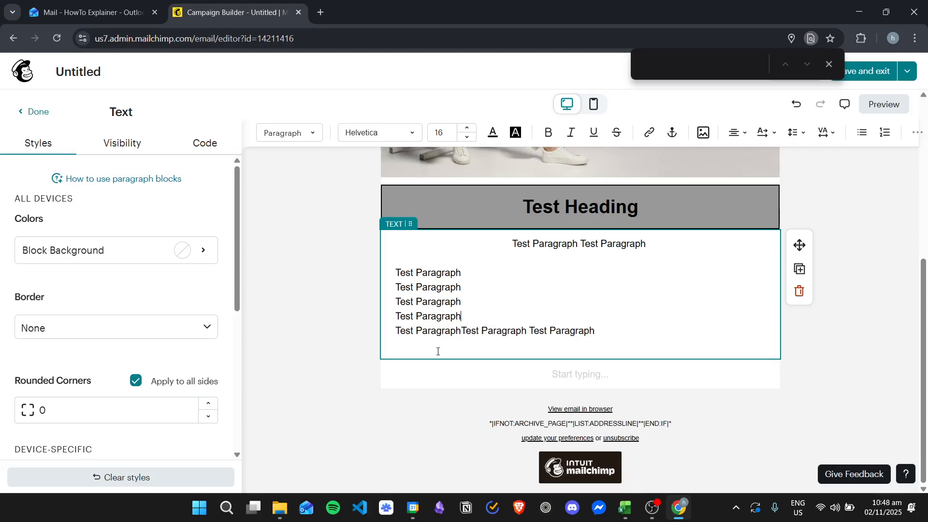
pyautogui.press('Delete')
pyautogui.press('Up')
pyautogui.press('Delete')
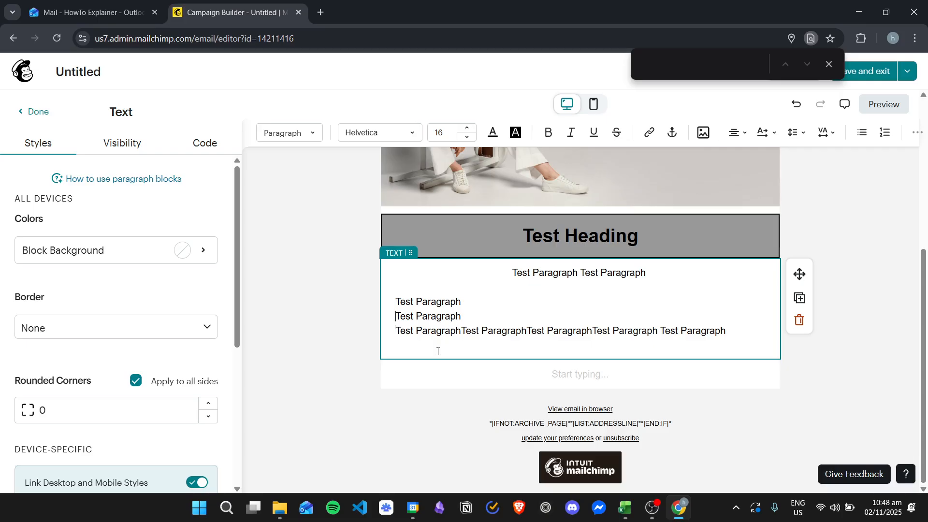
pyautogui.press('Up')
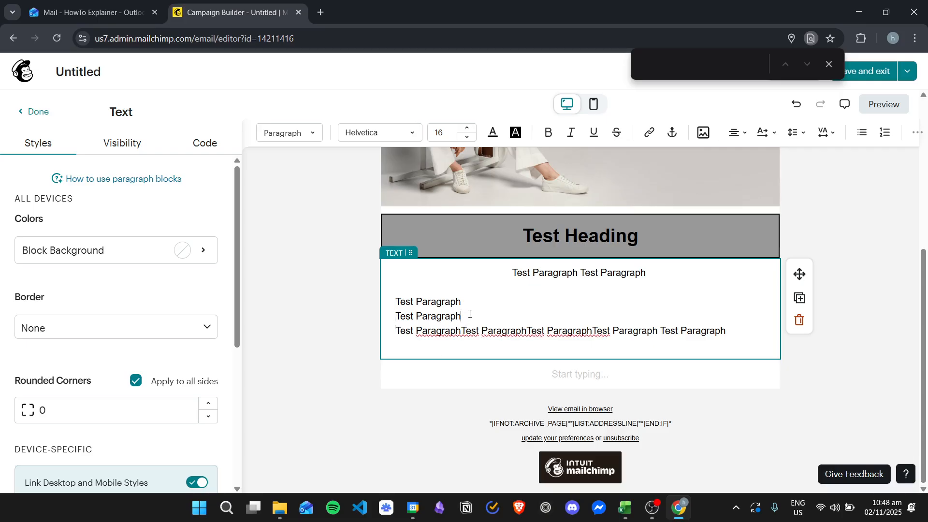
pyautogui.press('Delete')
pyautogui.press('Up')
pyautogui.press('Delete')
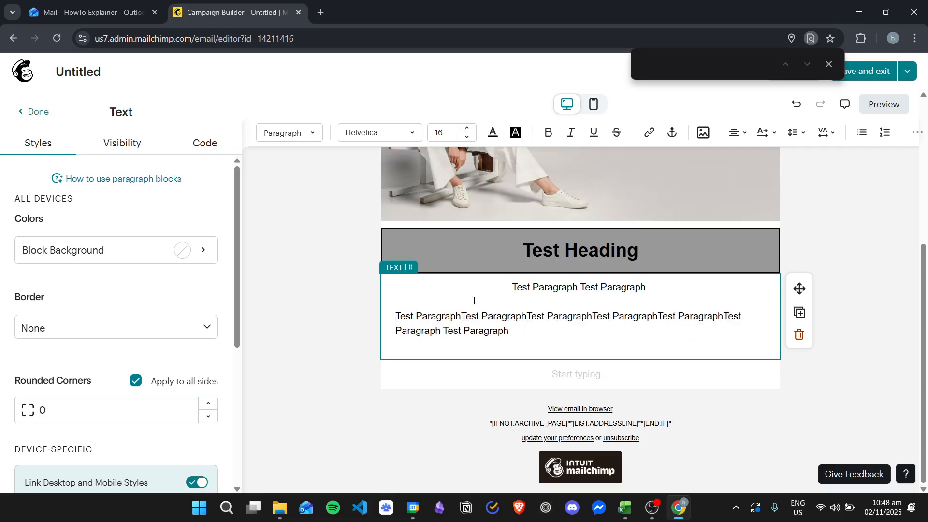
pyautogui.click(676, 367)
pyautogui.click(894, 238)
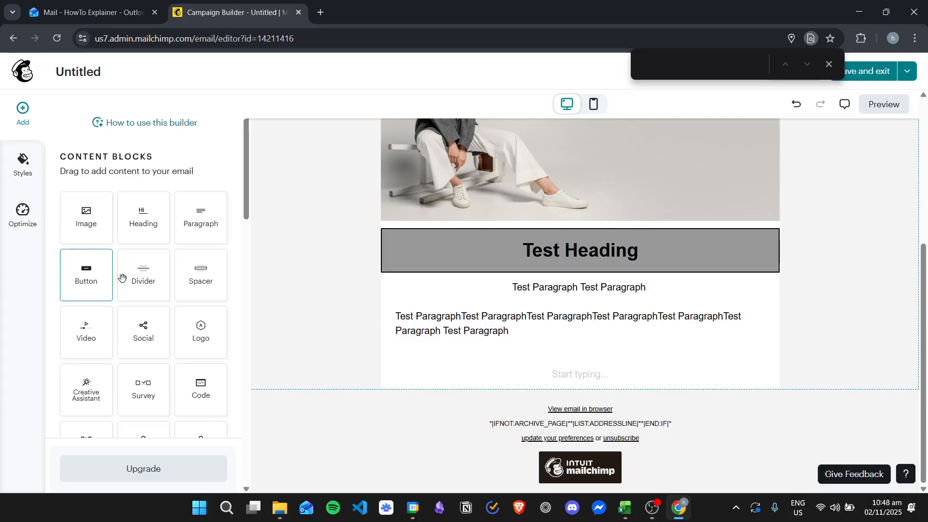
# Step: Add a button block below the paragraph and set its shape to Pill
pyautogui.moveTo(71, 269); pyautogui.dragTo(530, 349)
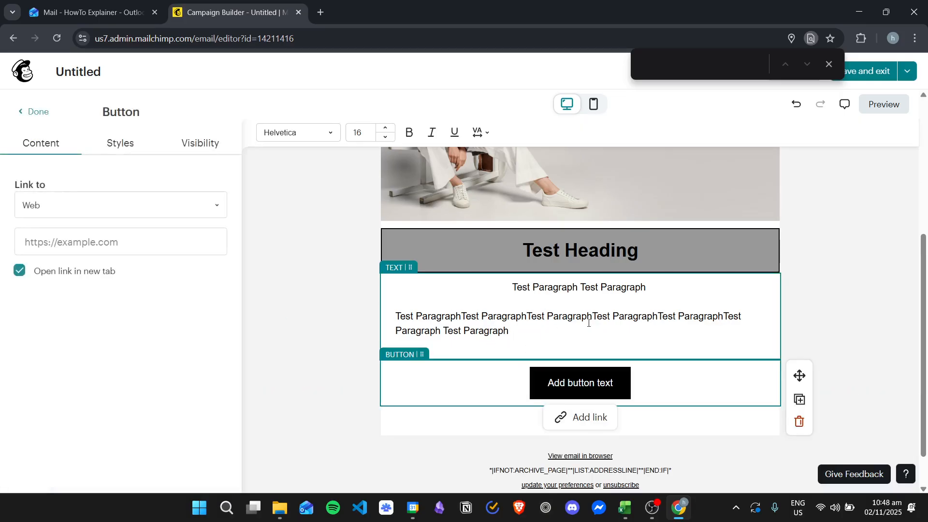
pyautogui.click(121, 143)
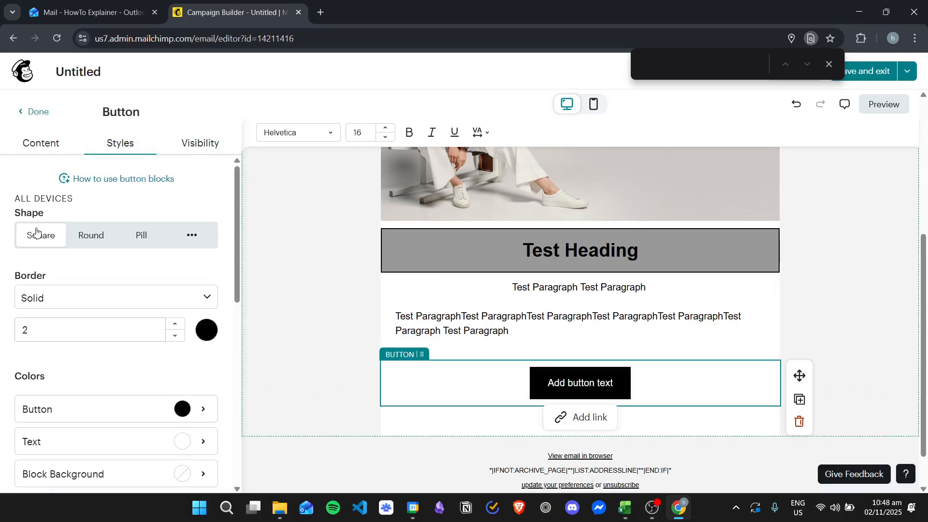
pyautogui.click(88, 242)
pyautogui.click(150, 235)
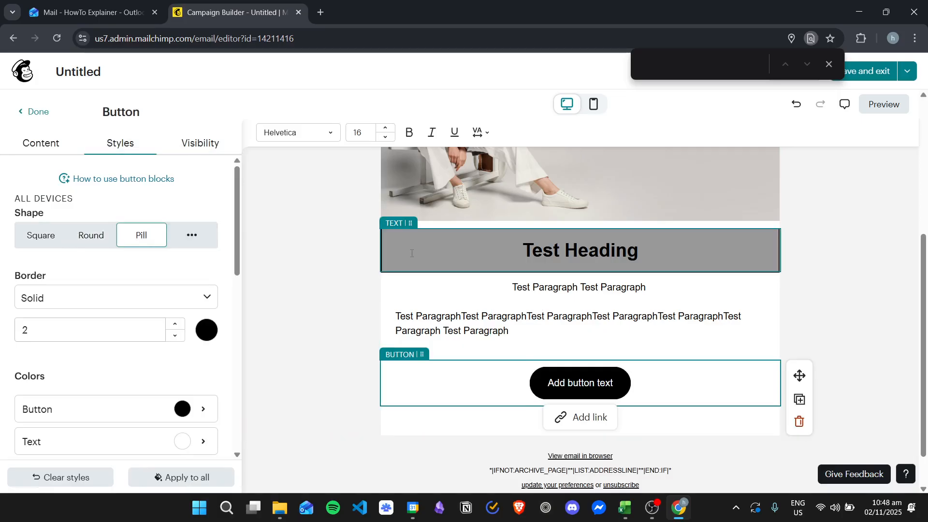
pyautogui.click(41, 143)
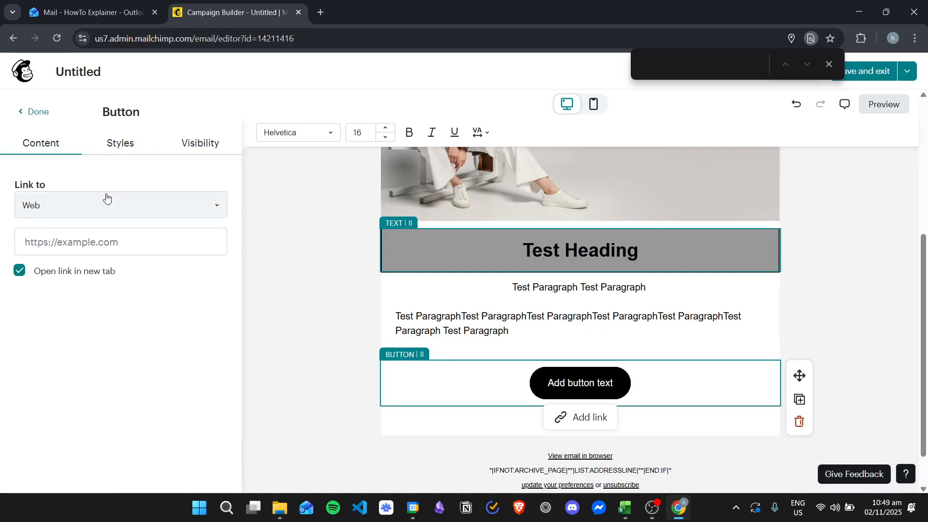
pyautogui.click(27, 112)
# Step: Add a second button block below the pill-shaped one and label the pill-shaped button "Rounded Button"
pyautogui.moveTo(95, 274); pyautogui.dragTo(603, 409)
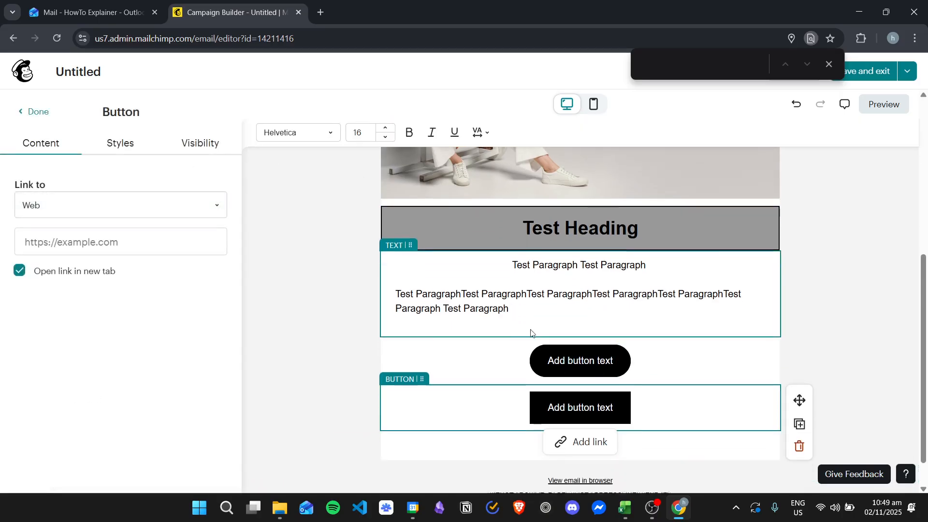
pyautogui.scroll(-1, 520, 334)
pyautogui.click(603, 322)
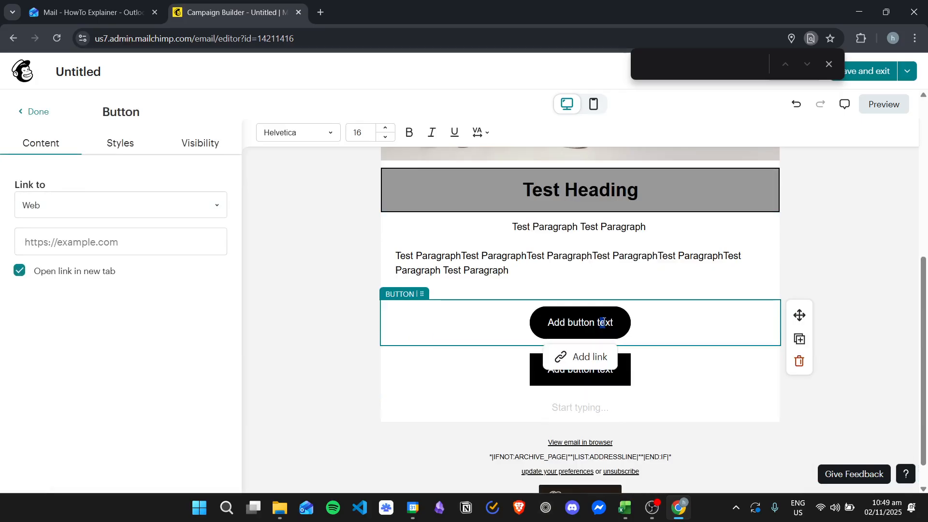
pyautogui.doubleClick(564, 323)
pyautogui.write('R')
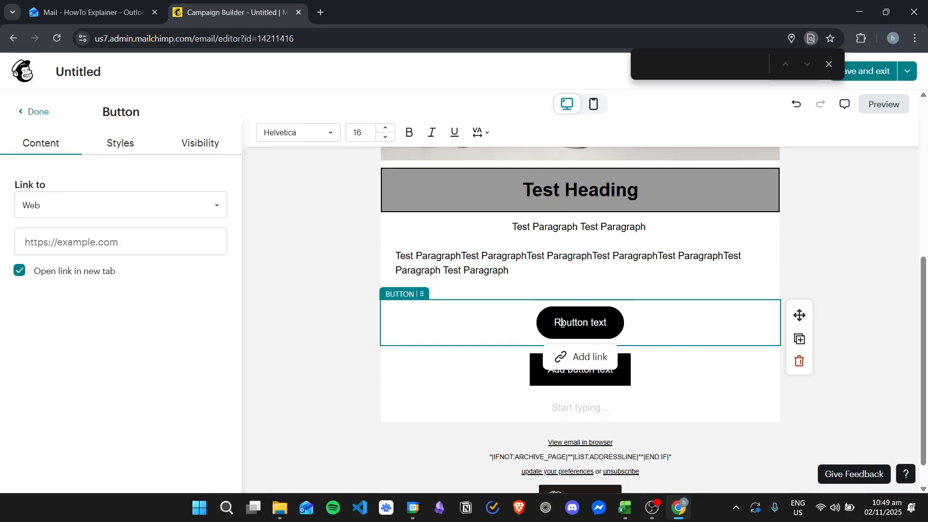
pyautogui.hotkey('shift', 'End')
pyautogui.write('oundeD')
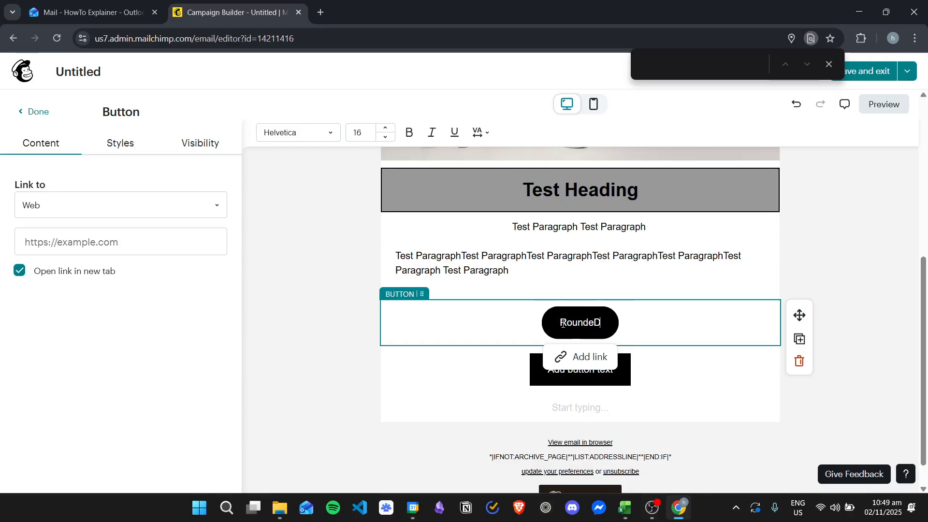
pyautogui.press('BackSpace')
pyautogui.write('d Button')
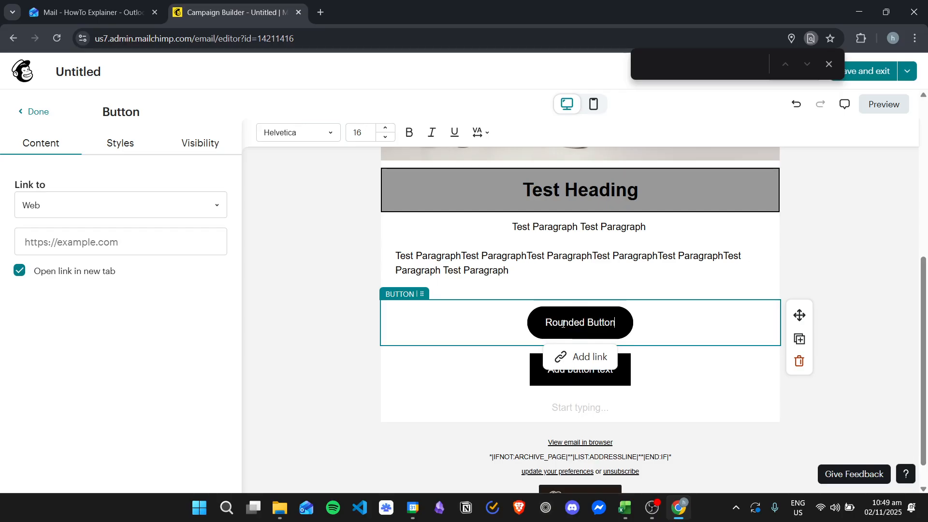
# Step: Label the second button "Square Button" and finish editing the block
pyautogui.click(586, 368)
pyautogui.tripleClick(587, 368)
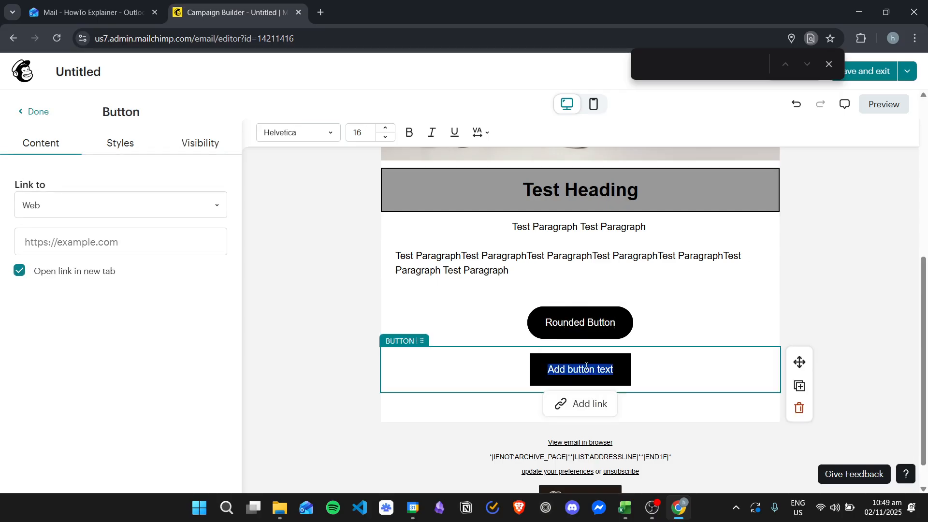
pyautogui.write('Sqaure')
pyautogui.press('BackSpace')
pyautogui.press('BackSpace')
pyautogui.press('BackSpace')
pyautogui.press('BackSpace')
pyautogui.write('u')
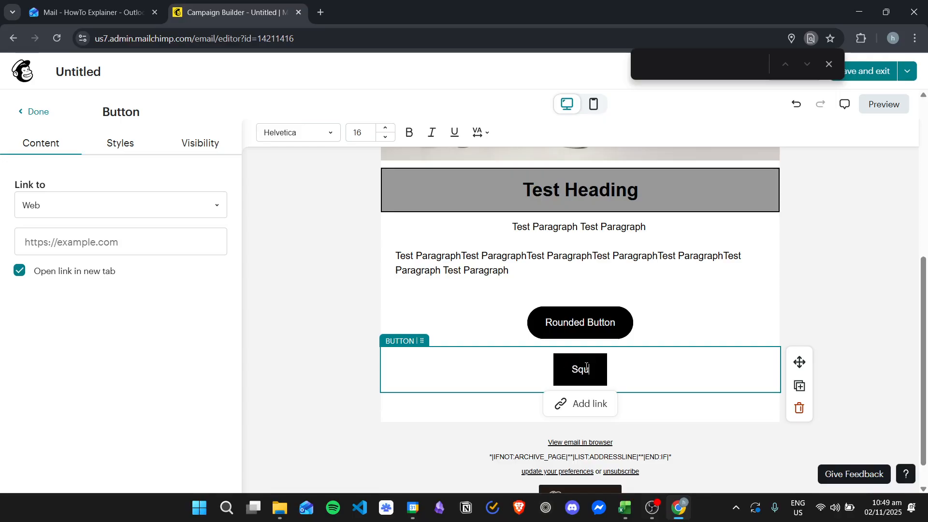
pyautogui.write('are Button')
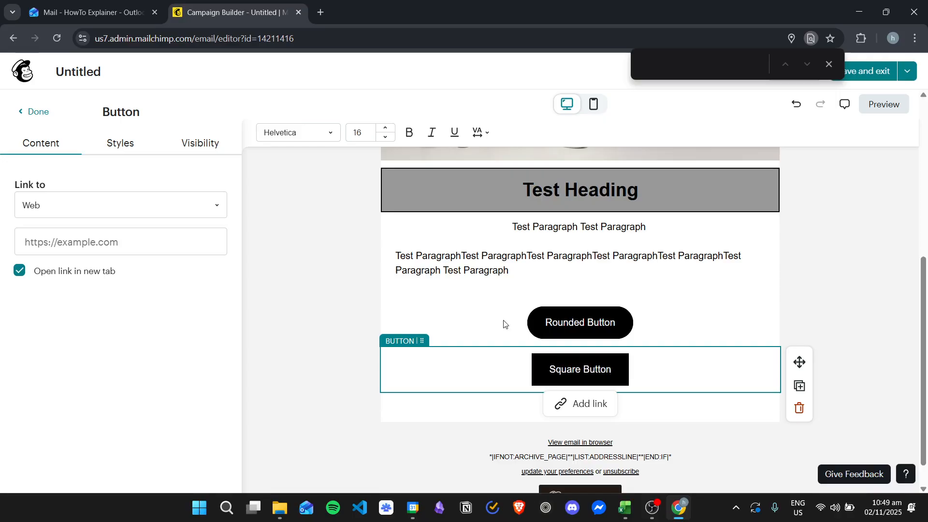
pyautogui.click(35, 111)
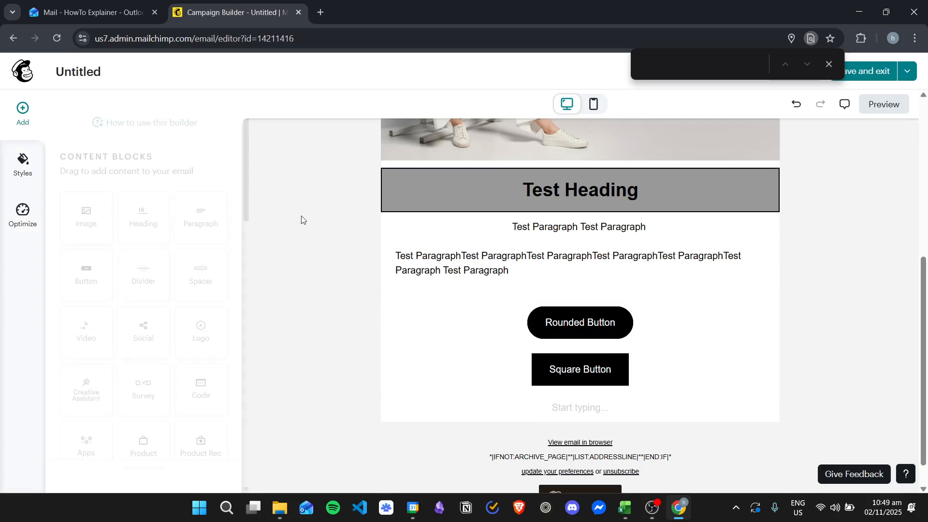
# Step: Add a video block below the Square Button and start entering its video URL
pyautogui.scroll(-1, 135, 227)
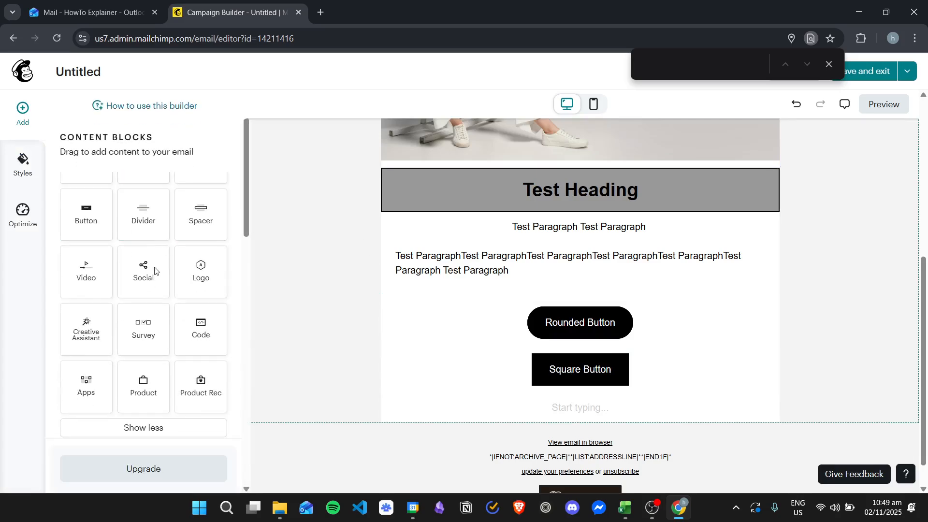
pyautogui.moveTo(86, 268); pyautogui.dragTo(545, 398)
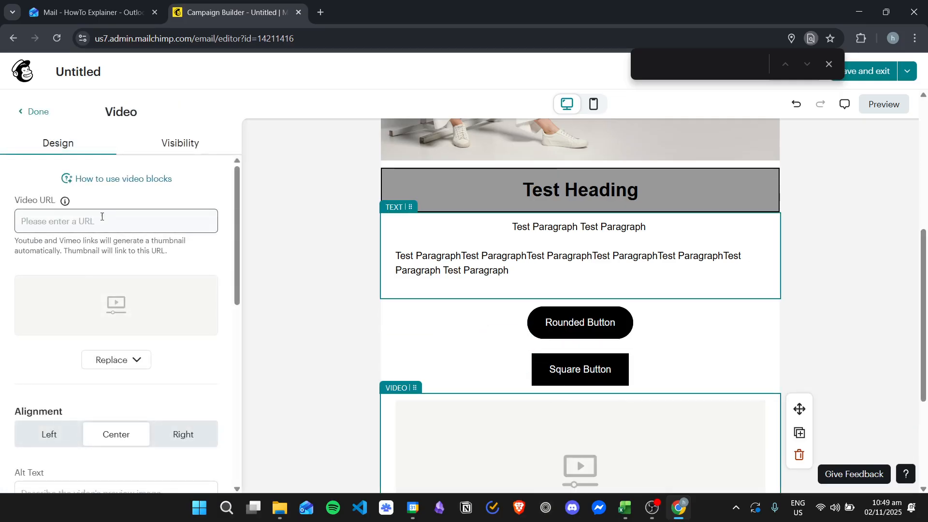
pyautogui.click(113, 220)
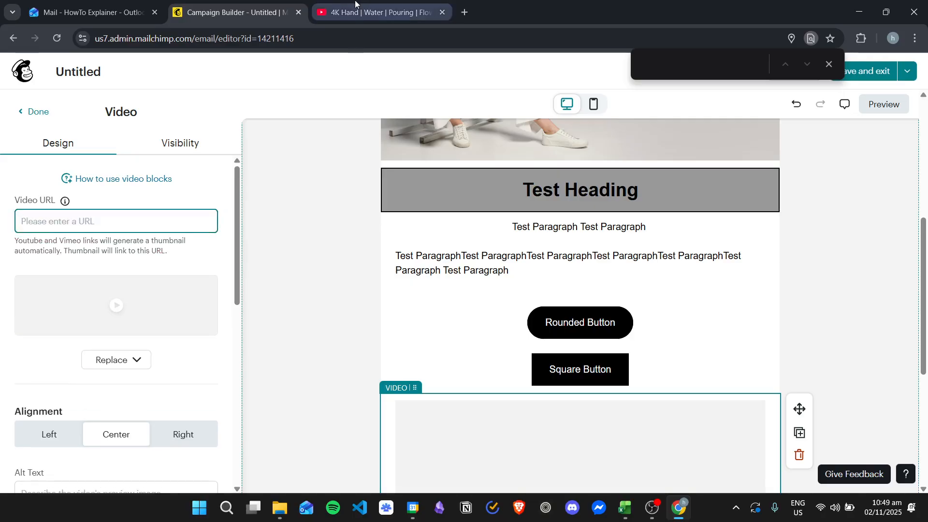
# Step: Switch to the open YouTube page with the 4K hand and water footage and copy its web address
pyautogui.click(372, 12)
pyautogui.click(262, 39)
pyautogui.rightClick(263, 41)
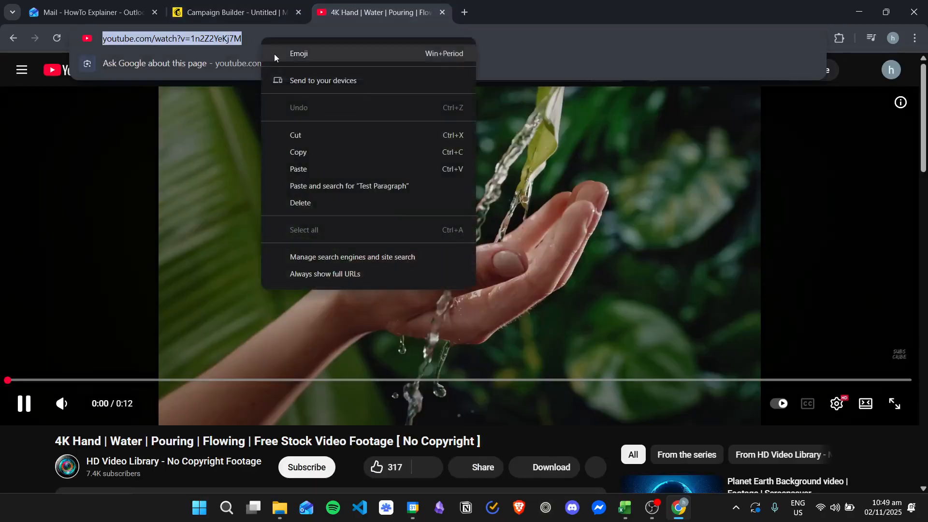
pyautogui.click(301, 154)
pyautogui.click(562, 217)
pyautogui.click(278, 6)
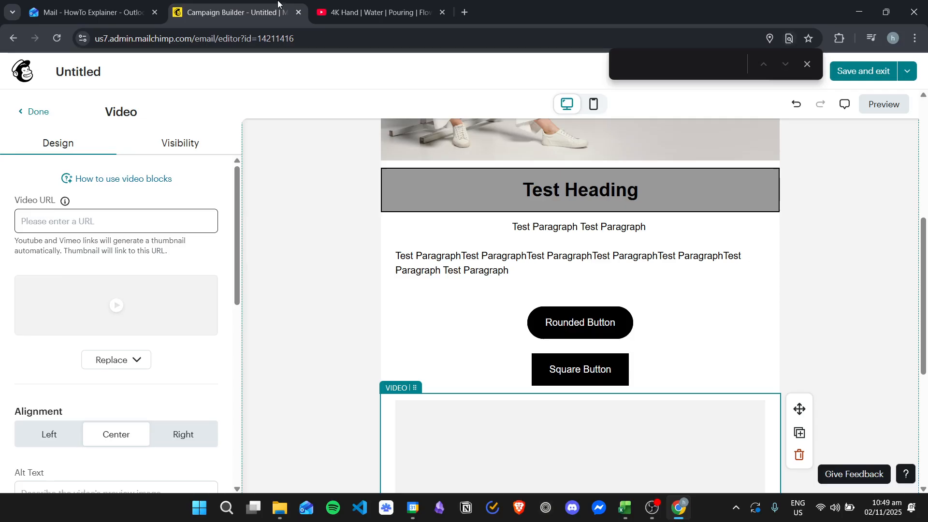
pyautogui.rightClick(134, 223)
pyautogui.click(179, 327)
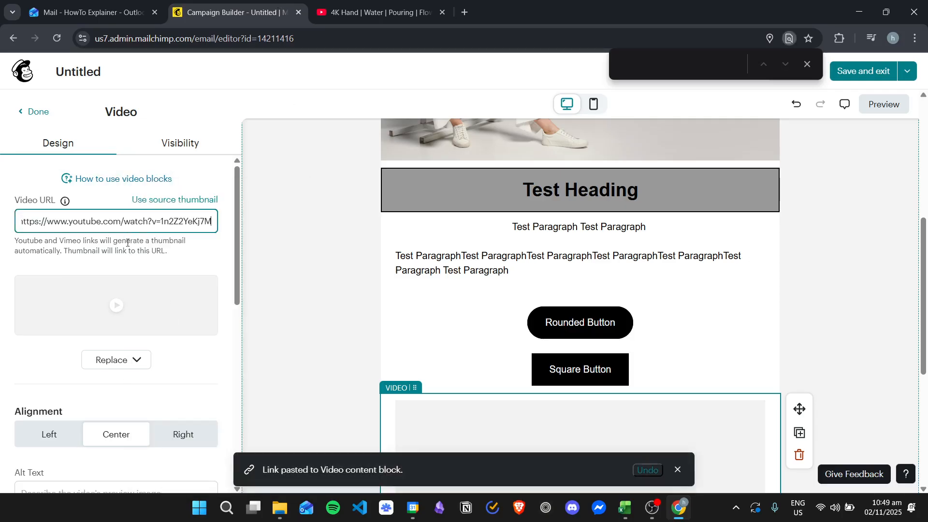
pyautogui.scroll(-7, 190, 315)
pyautogui.scroll(7, 194, 335)
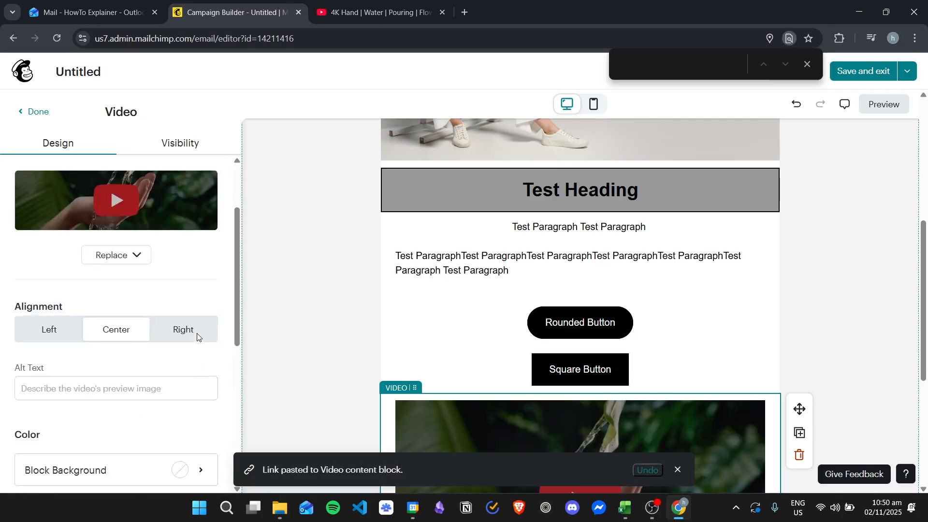
pyautogui.click(35, 113)
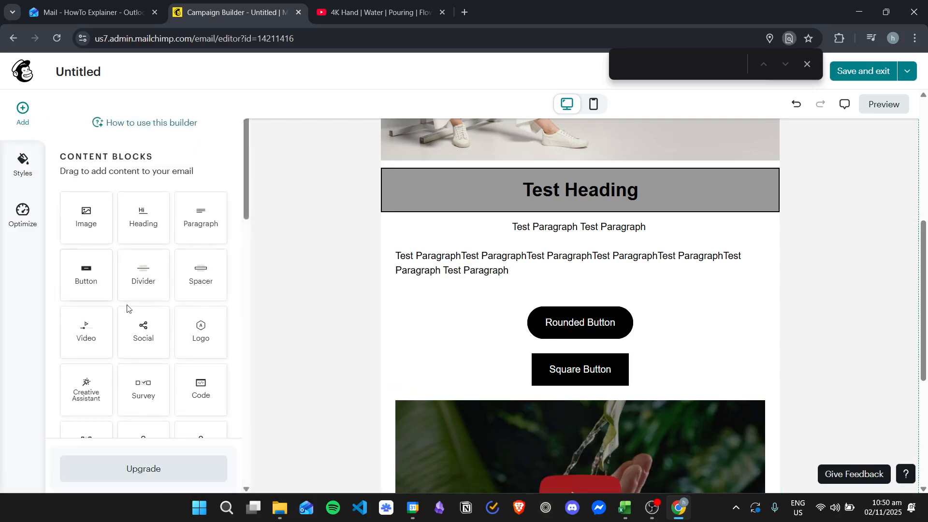
# Step: Look through the available content blocks, close the browser's find bar, and review the email from the header logo to the video
pyautogui.scroll(-2, 194, 274)
pyautogui.scroll(-1, 194, 273)
pyautogui.scroll(5, 186, 275)
pyautogui.scroll(-2, 139, 311)
pyautogui.scroll(-5, 769, 327)
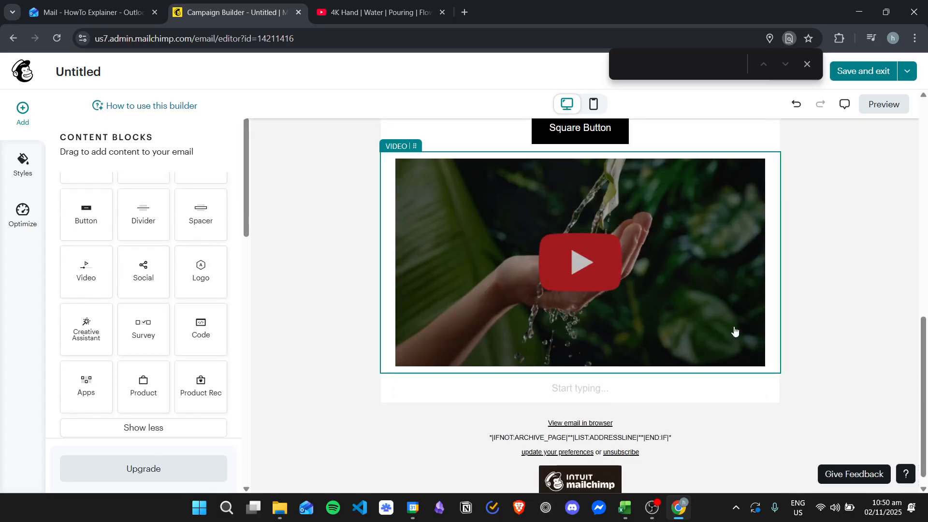
pyautogui.scroll(6, 735, 327)
pyautogui.scroll(5, 744, 327)
pyautogui.press('Escape')
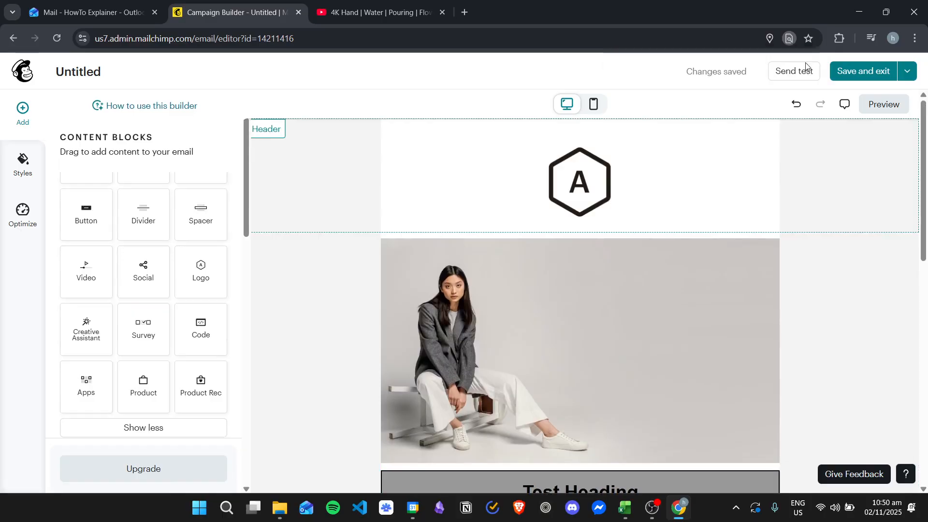
pyautogui.scroll(-5, 587, 263)
pyautogui.scroll(5, 637, 237)
pyautogui.scroll(-3, 663, 252)
pyautogui.scroll(-3, 658, 258)
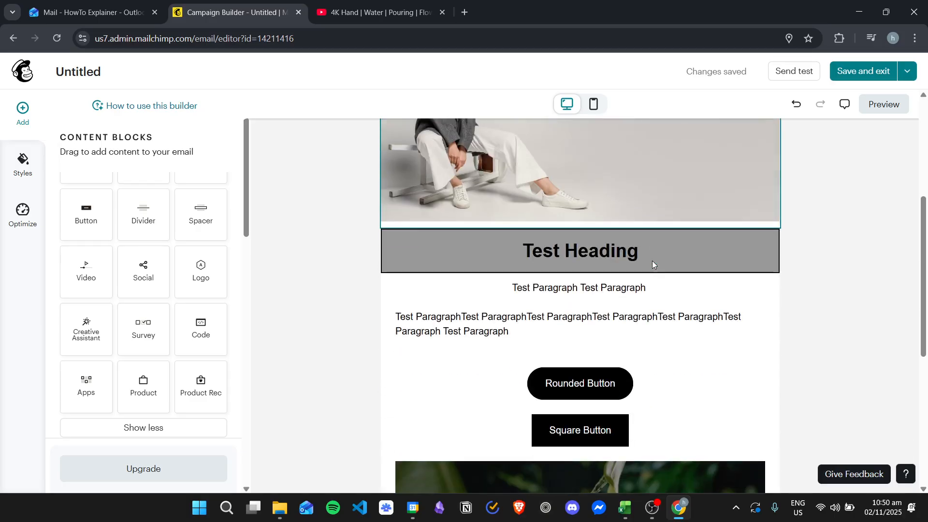
# Step: Send a test of the campaign to the prefilled e-mail address and dismiss the confirmation
pyautogui.scroll(1, 781, 288)
pyautogui.click(798, 72)
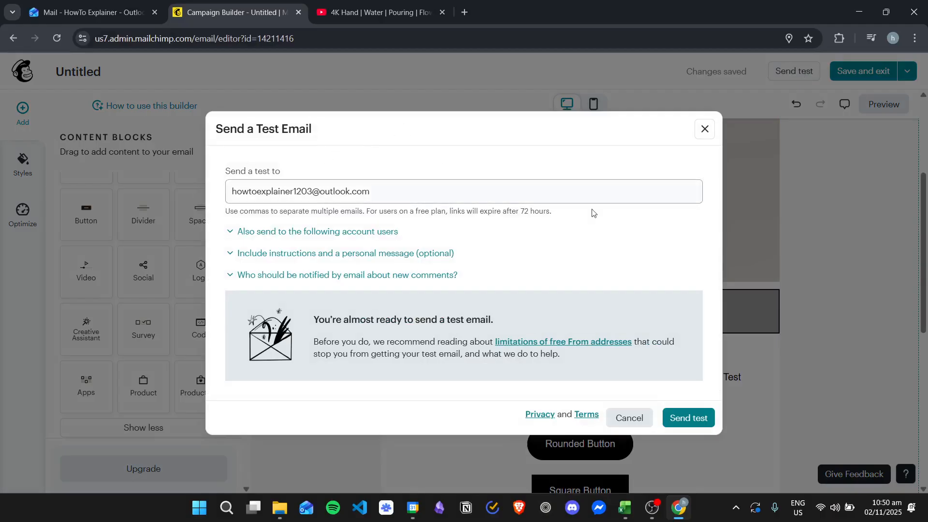
pyautogui.click(705, 418)
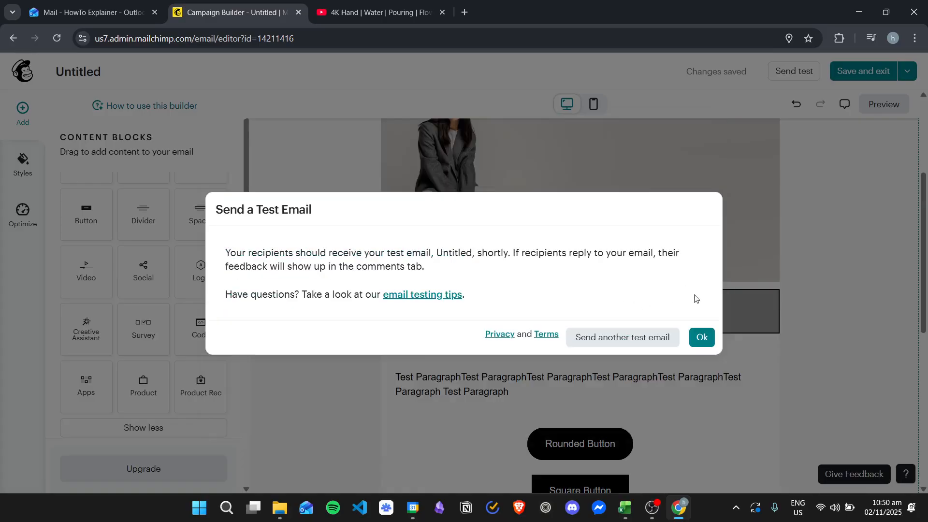
pyautogui.click(700, 337)
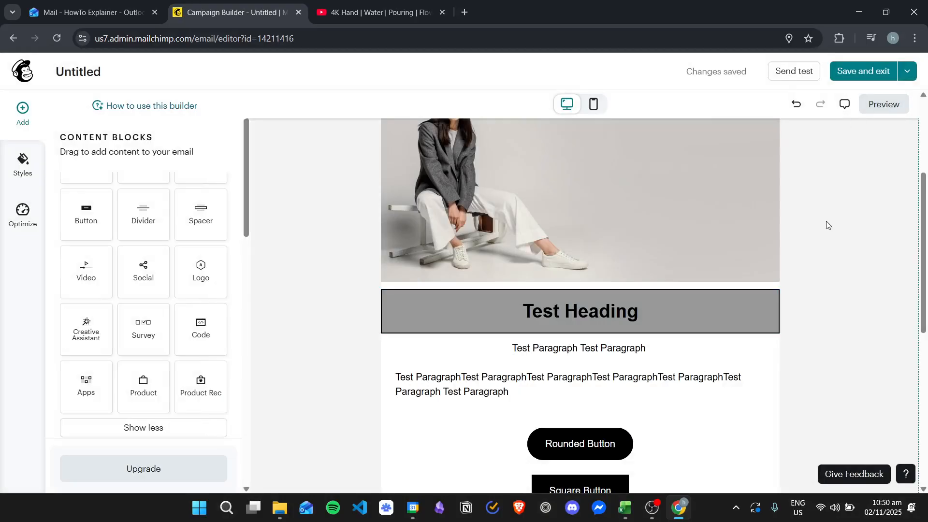
# Step: Preview the email in the desktop and inbox views, and close the preview
pyautogui.click(902, 102)
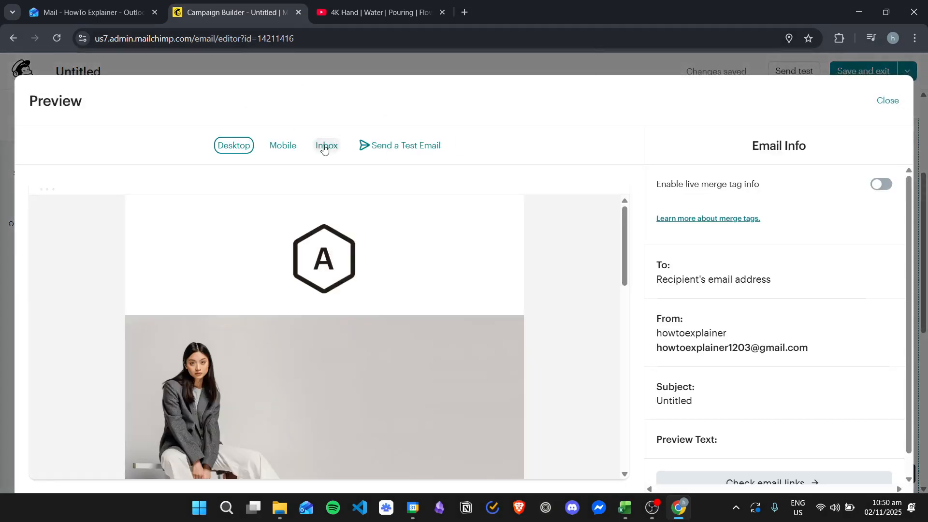
pyautogui.click(326, 147)
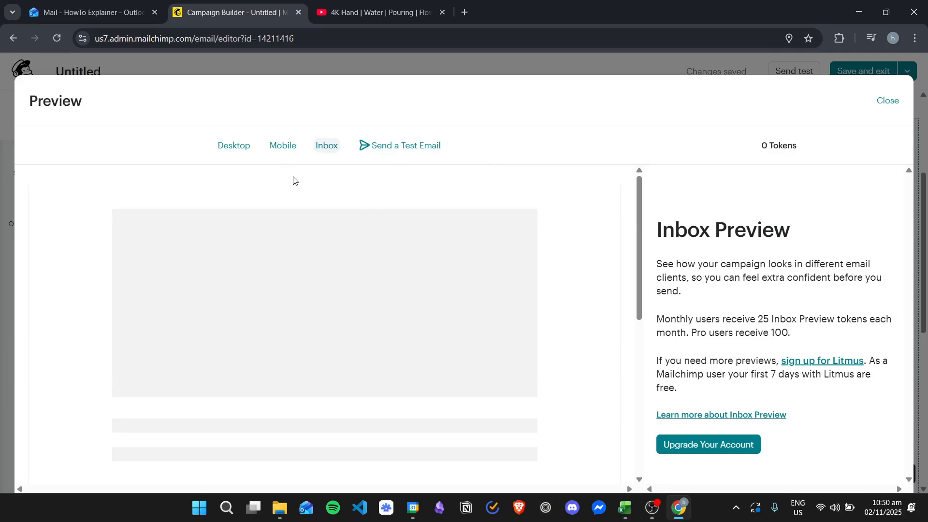
pyautogui.click(884, 99)
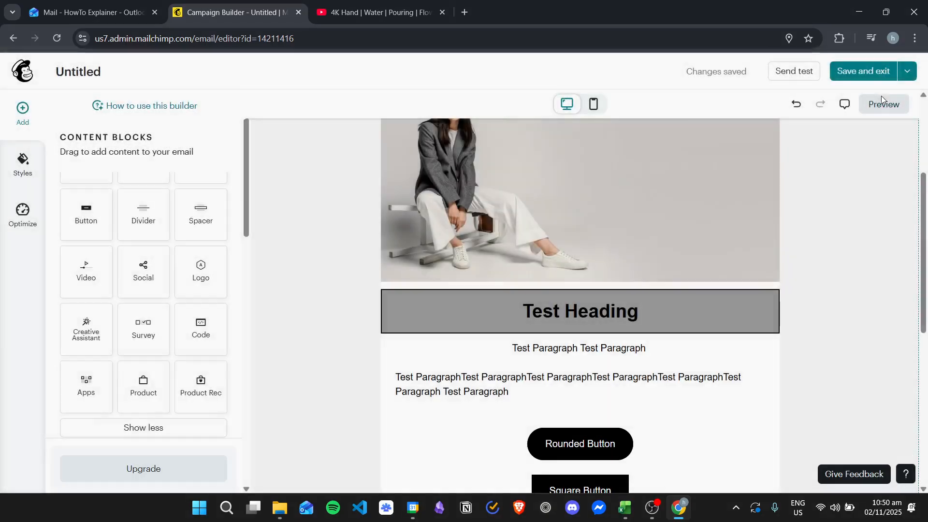
# Step: Switch to Outlook and open the newest "[Test] Untitled" message among the Other emails
pyautogui.click(115, 3)
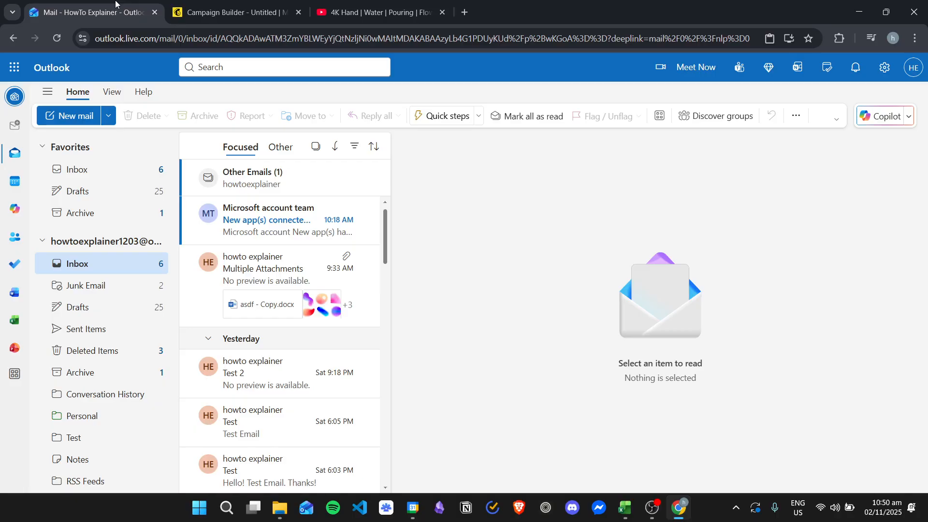
pyautogui.click(281, 147)
pyautogui.click(316, 204)
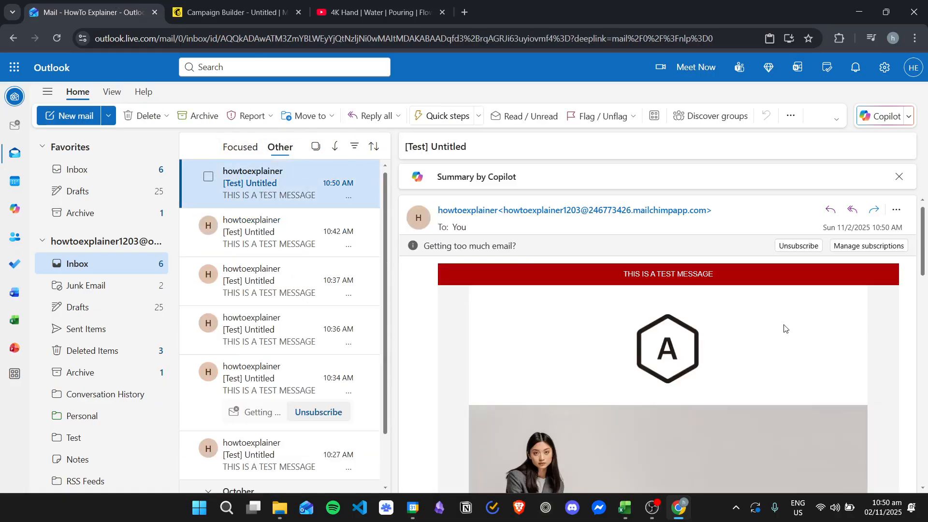
# Step: Review the received test email from the logo and image through the heading, paragraphs and buttons to the video
pyautogui.scroll(-1, 766, 319)
pyautogui.scroll(1, 752, 257)
pyautogui.scroll(-1, 749, 290)
pyautogui.scroll(-1, 677, 304)
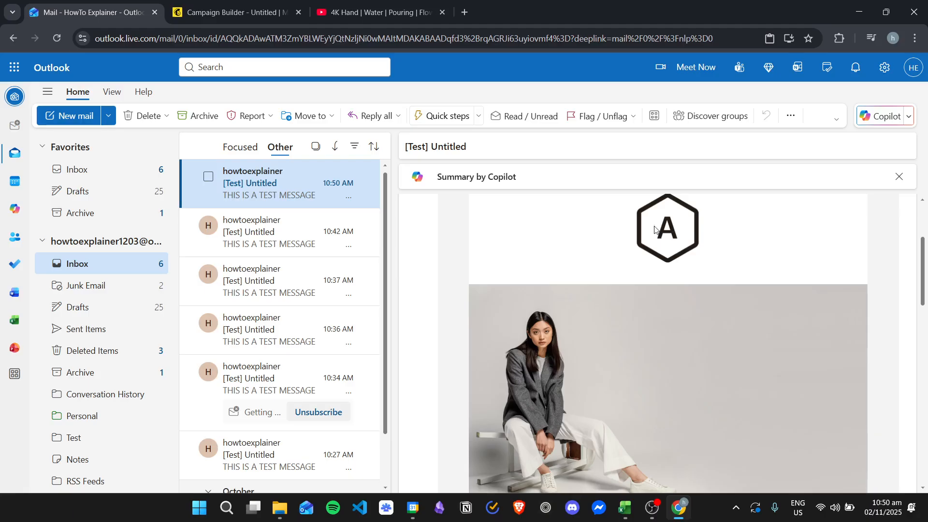
pyautogui.scroll(-1, 727, 288)
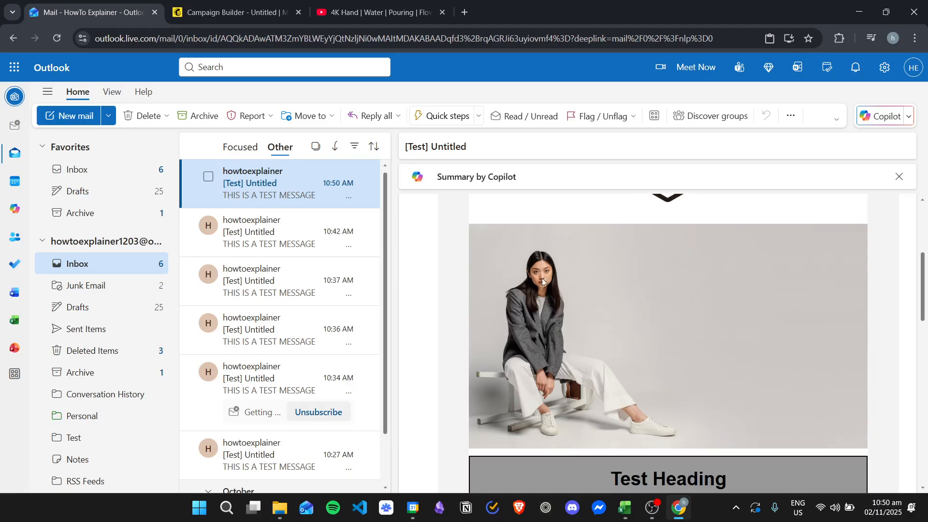
pyautogui.scroll(-3, 677, 270)
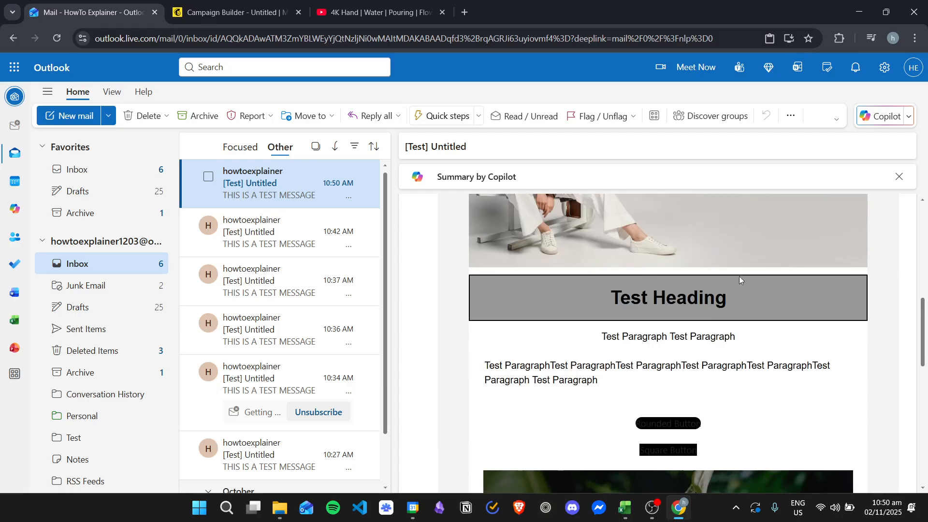
pyautogui.scroll(-1, 613, 288)
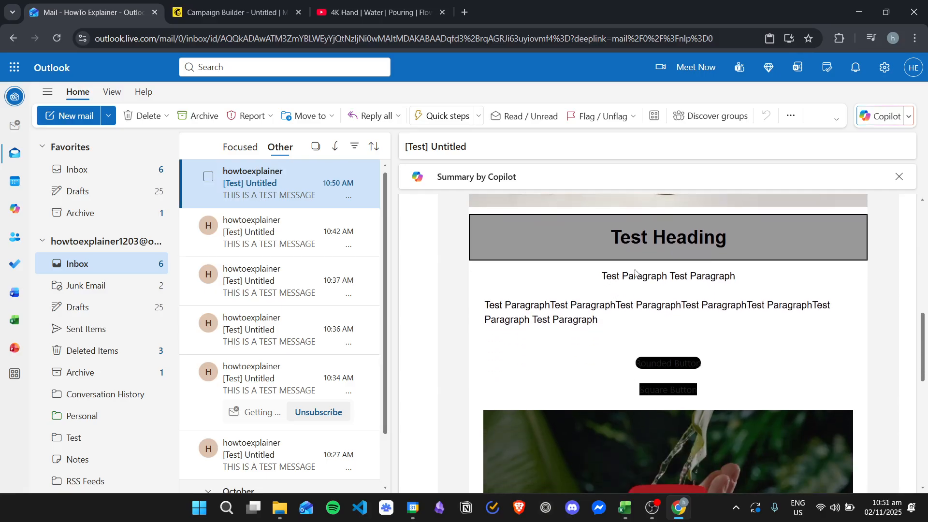
pyautogui.scroll(-1, 655, 290)
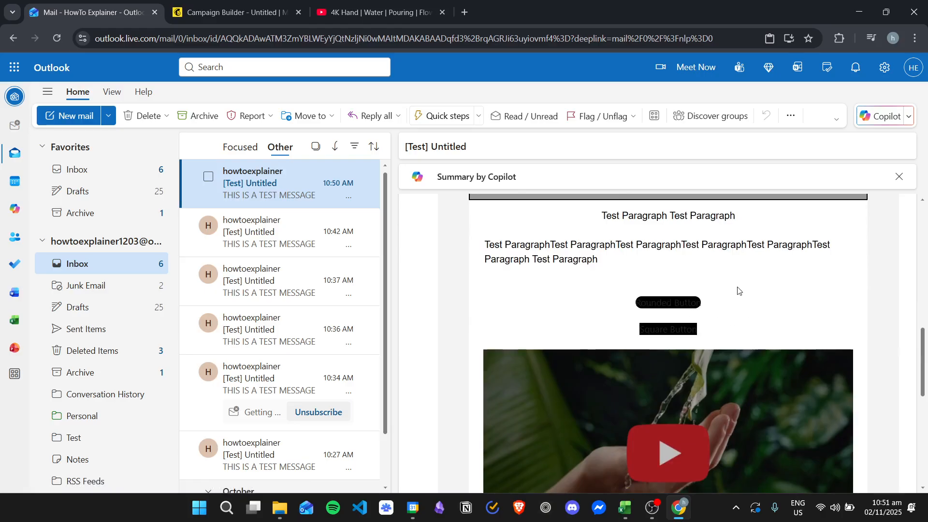
pyautogui.scroll(-5, 670, 295)
pyautogui.scroll(15, 613, 357)
pyautogui.scroll(-7, 655, 292)
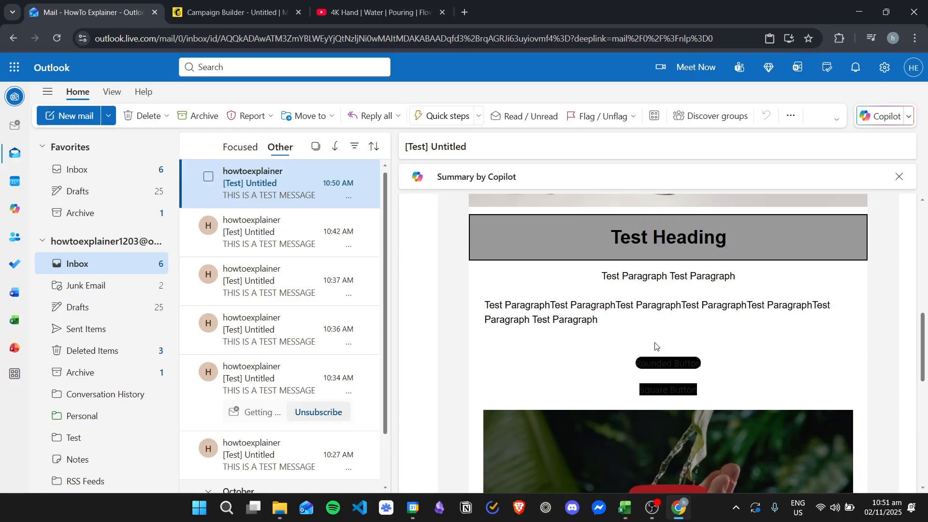
pyautogui.click(232, 13)
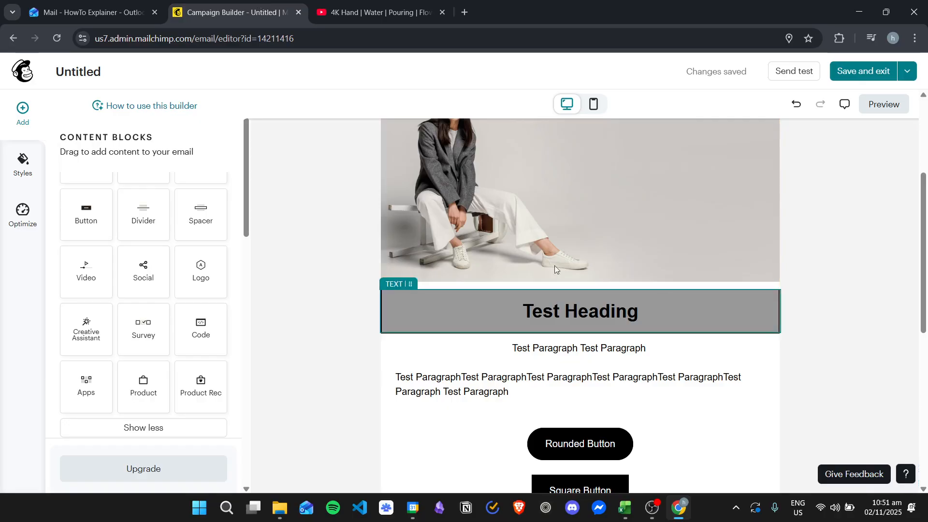
pyautogui.scroll(-1, 613, 396)
pyautogui.click(613, 395)
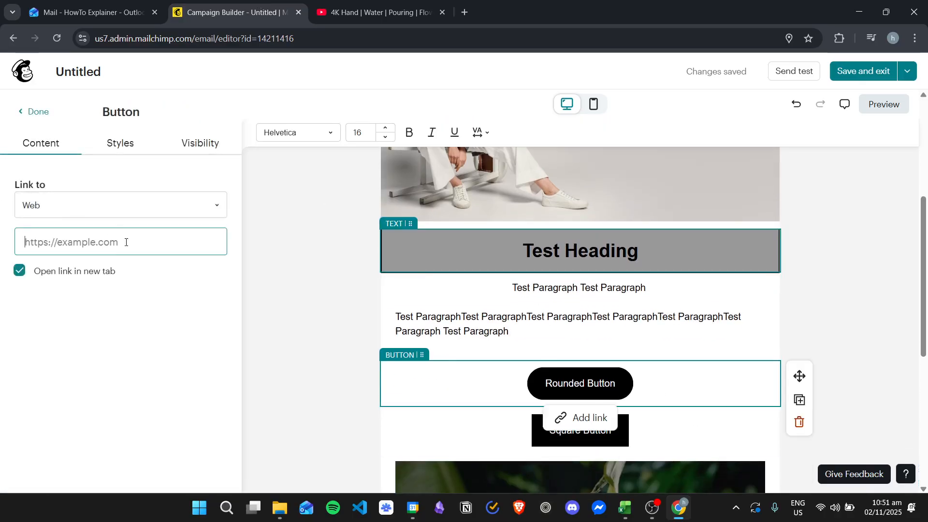
pyautogui.write('http://ww')
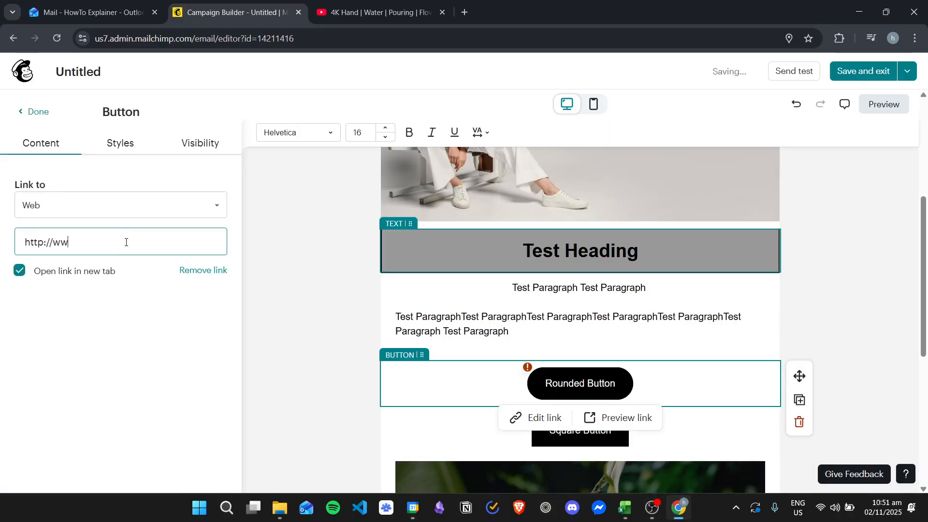
pyautogui.write('w.youtu')
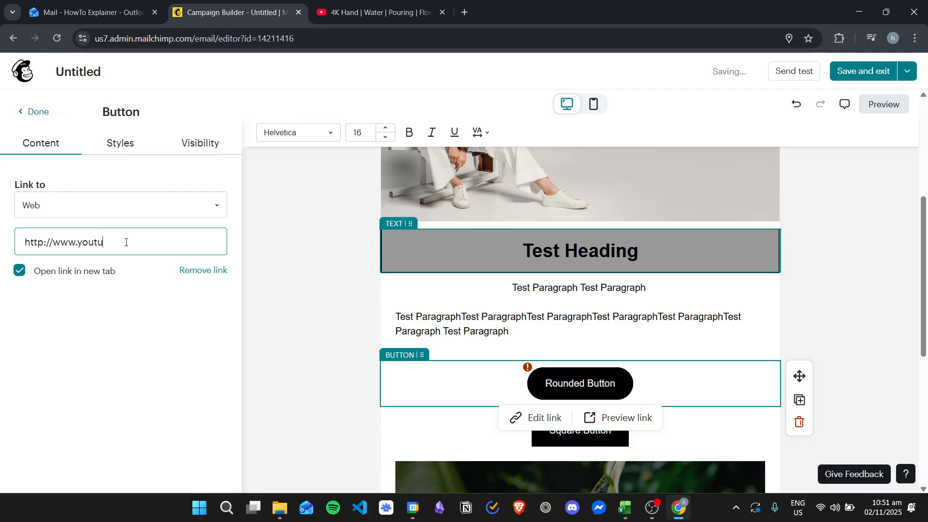
pyautogui.write('be.com')
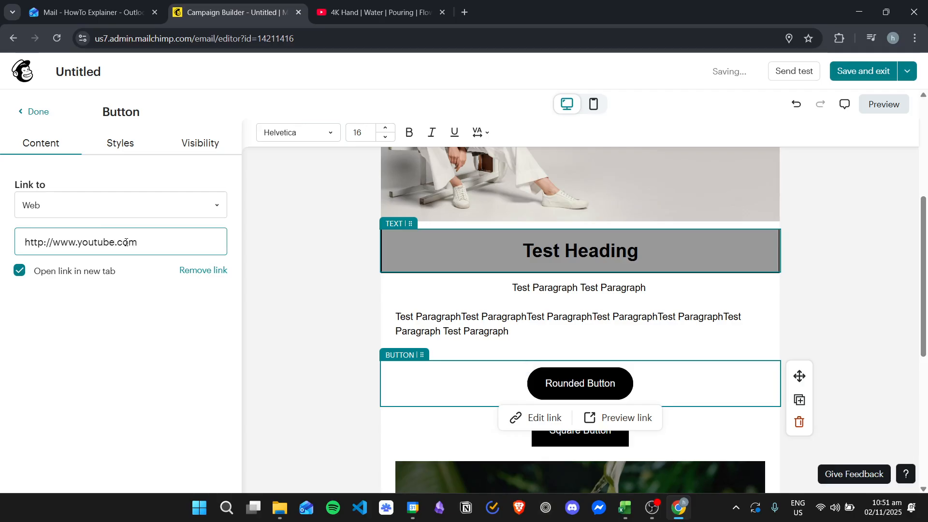
pyautogui.tripleClick(126, 242)
pyautogui.hotkey('ctrl', 'c')
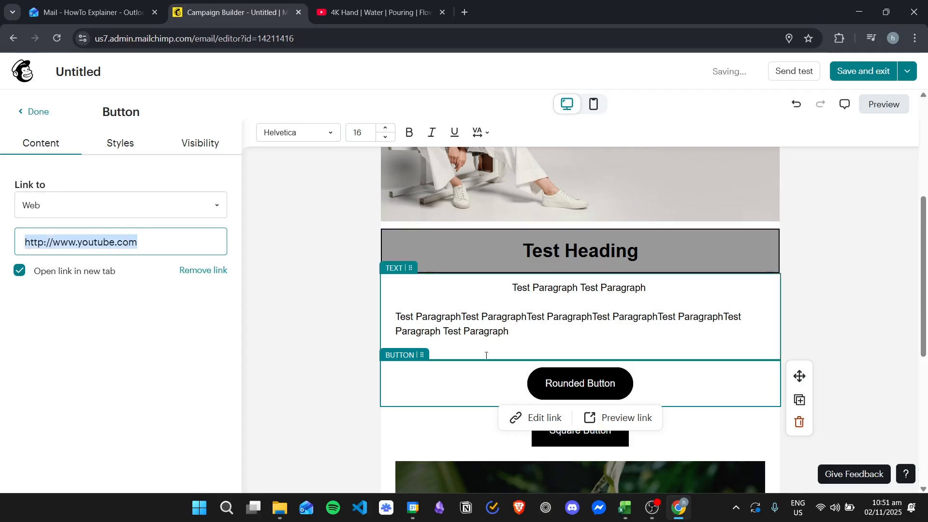
pyautogui.click(468, 429)
pyautogui.click(166, 250)
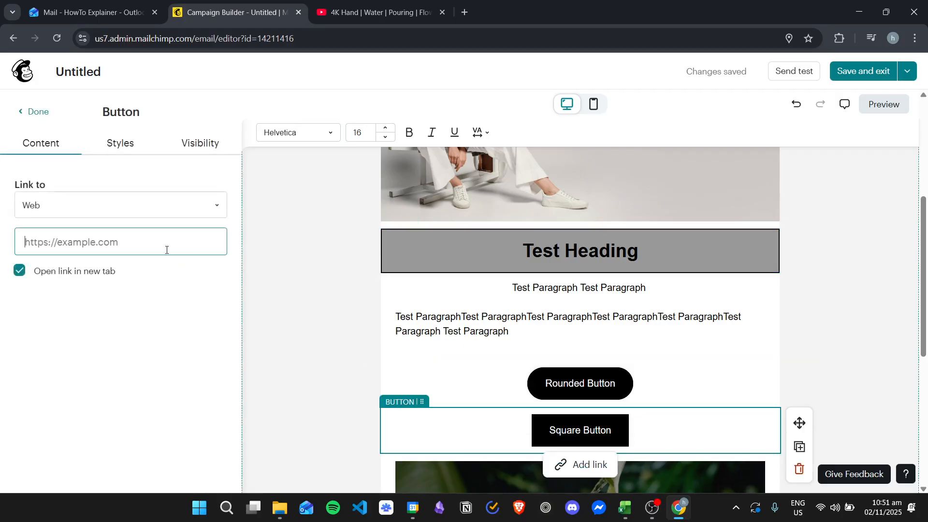
pyautogui.hotkey('ctrl', 'v')
pyautogui.click(173, 330)
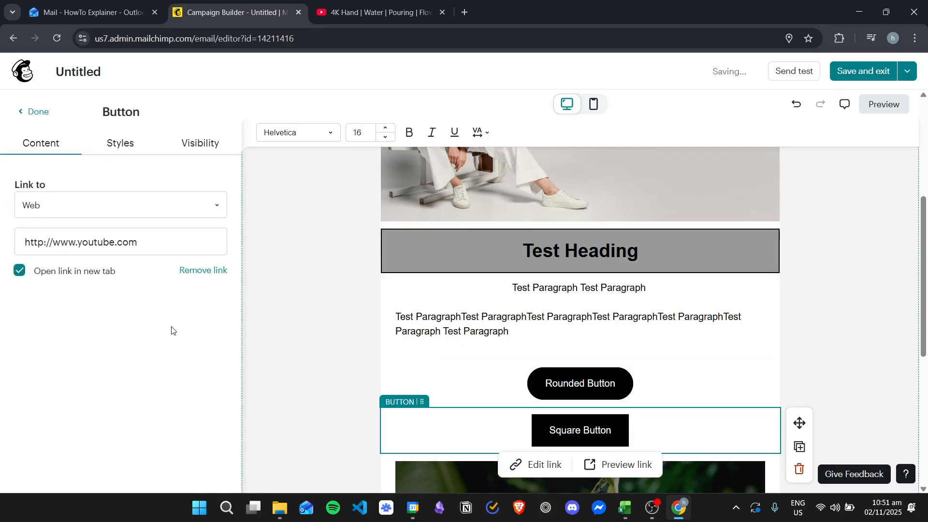
pyautogui.click(191, 411)
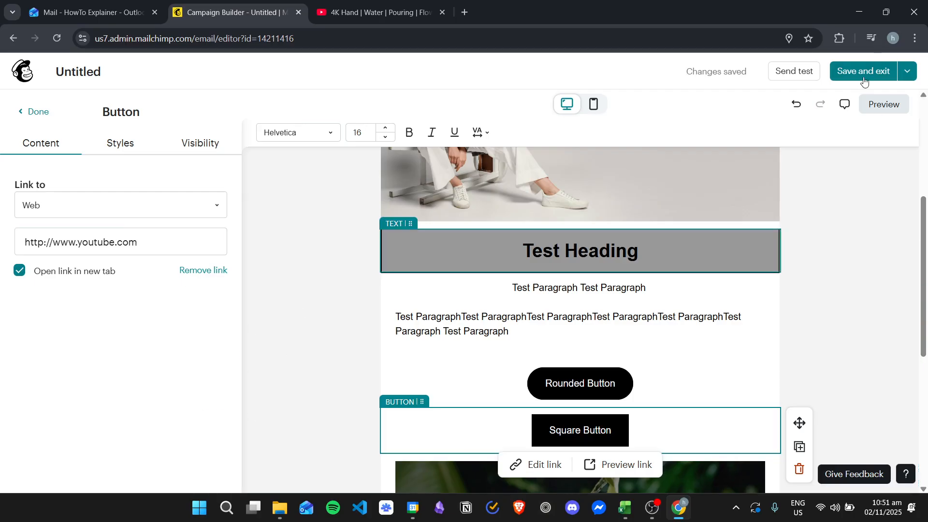
# Step: Send another test email with the linked buttons to the prefilled address and dismiss the confirmation
pyautogui.click(793, 71)
pyautogui.click(701, 418)
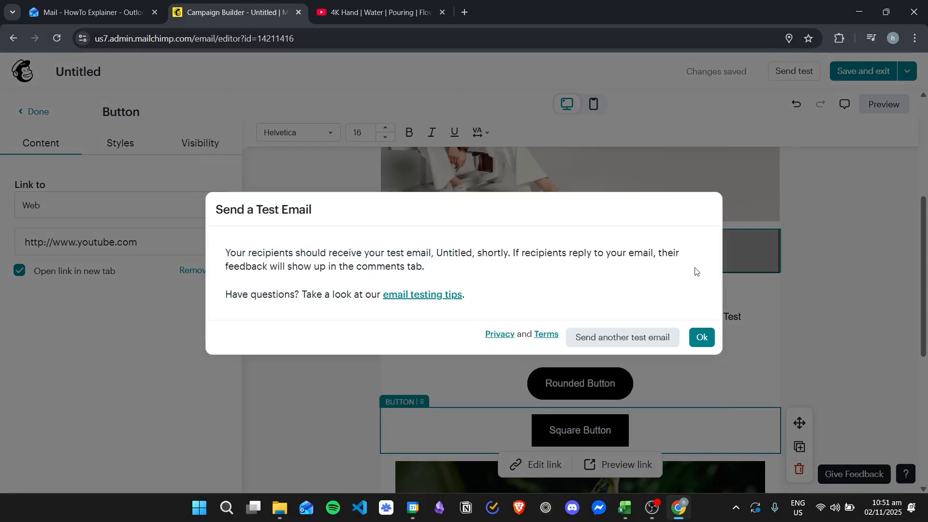
pyautogui.click(701, 337)
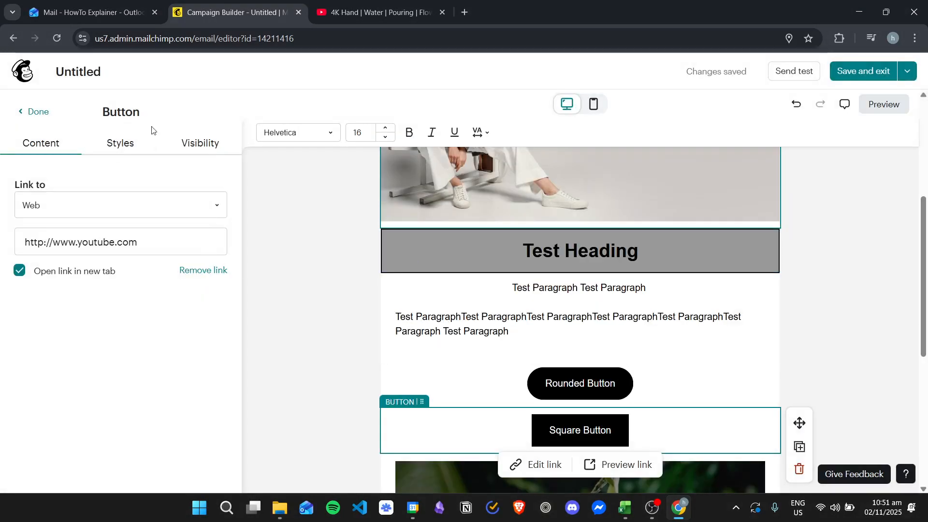
# Step: Switch to Outlook, refresh the mailbox, open the newest test message among the Other emails, and check its two buttons
pyautogui.click(82, 2)
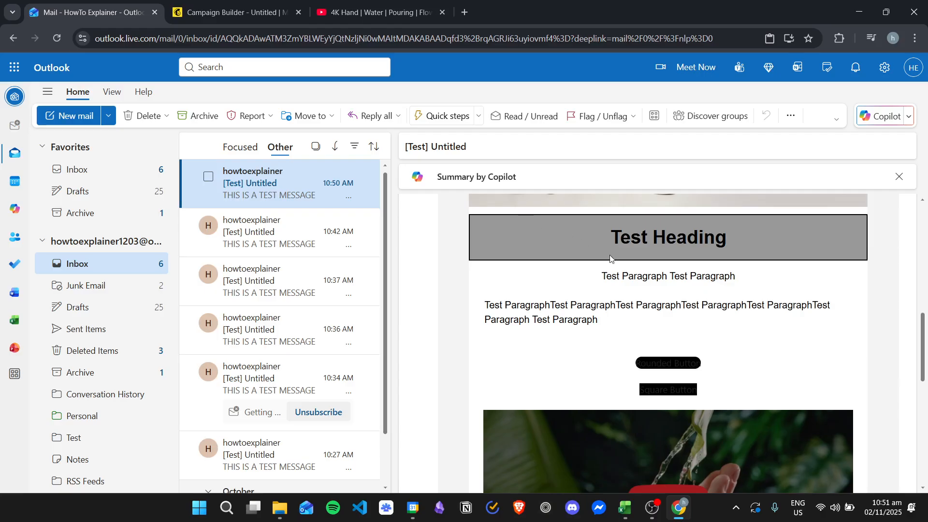
pyautogui.press('F5')
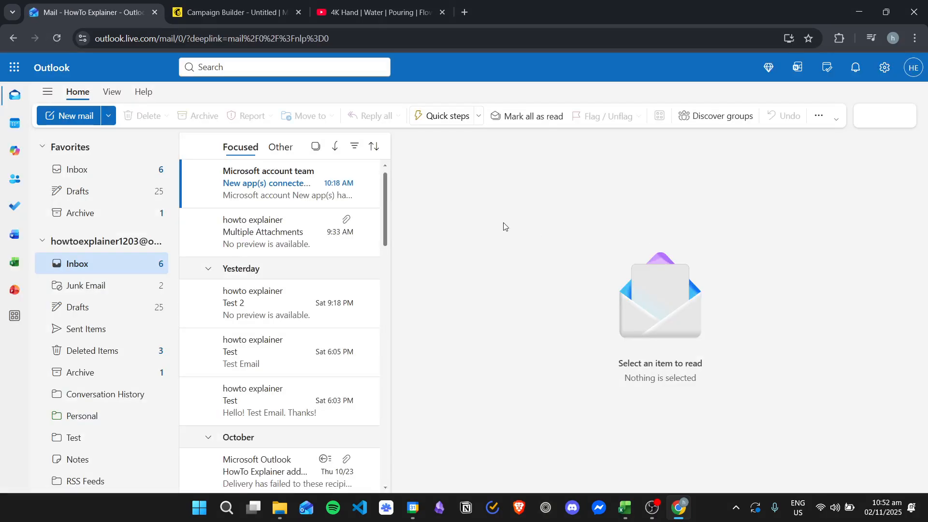
pyautogui.click(278, 147)
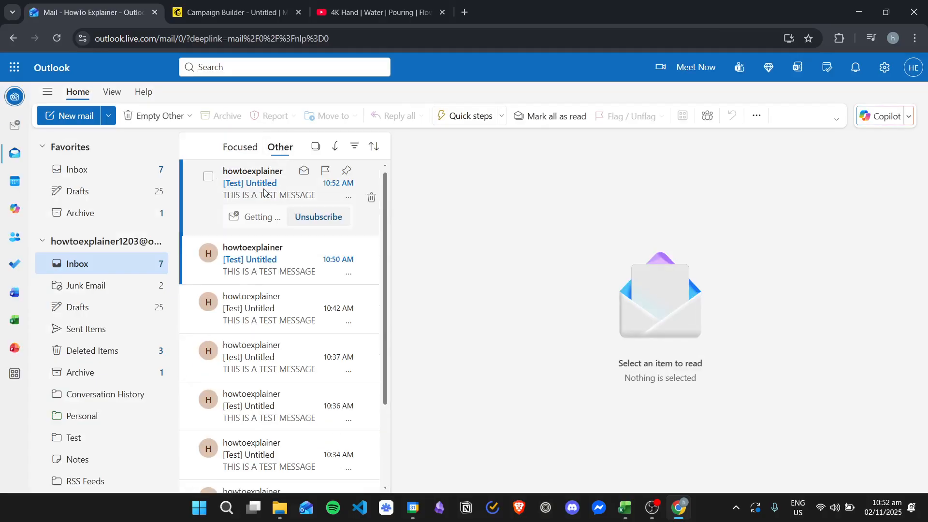
pyautogui.click(281, 202)
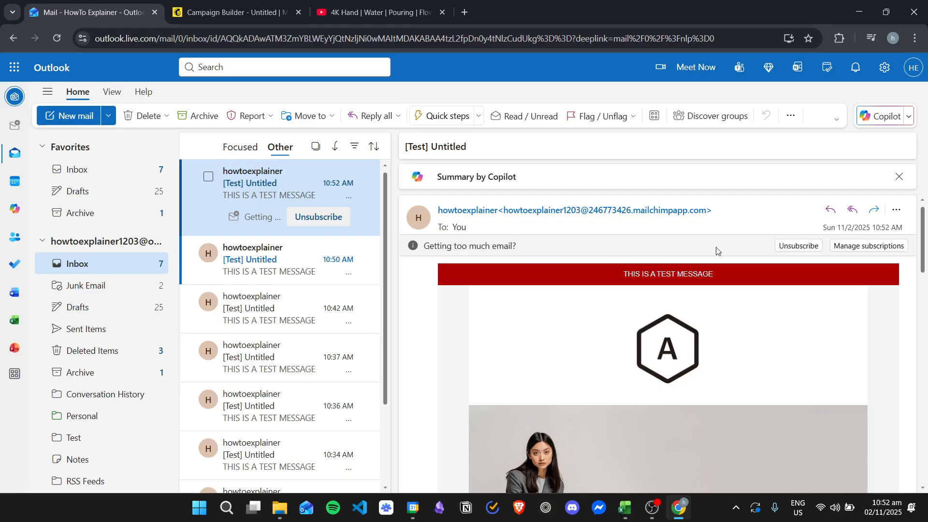
pyautogui.scroll(-3, 772, 249)
pyautogui.scroll(-7, 776, 244)
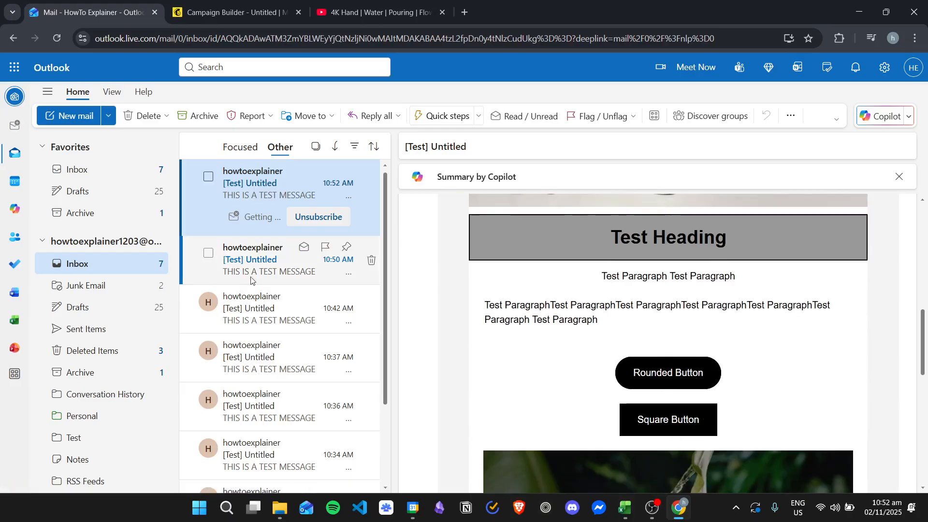
# Step: Compare the buttons in the 10:50 AM test message with those in the 10:52 AM one
pyautogui.click(269, 266)
pyautogui.scroll(-7, 727, 309)
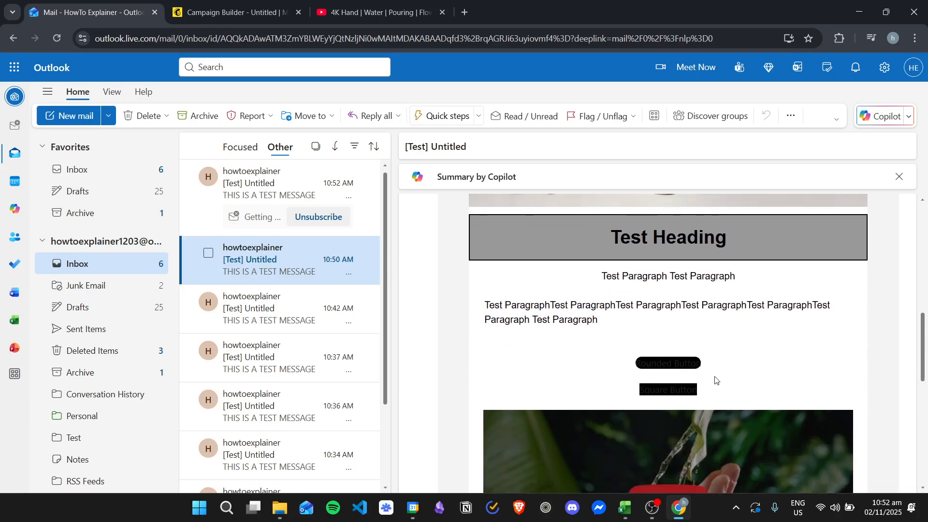
pyautogui.click(253, 186)
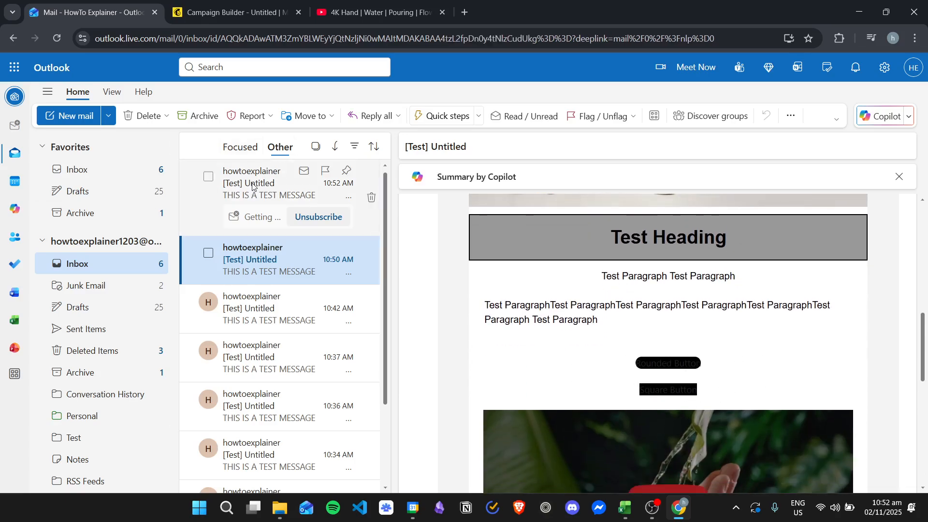
pyautogui.scroll(-6, 636, 270)
pyautogui.scroll(-2, 636, 269)
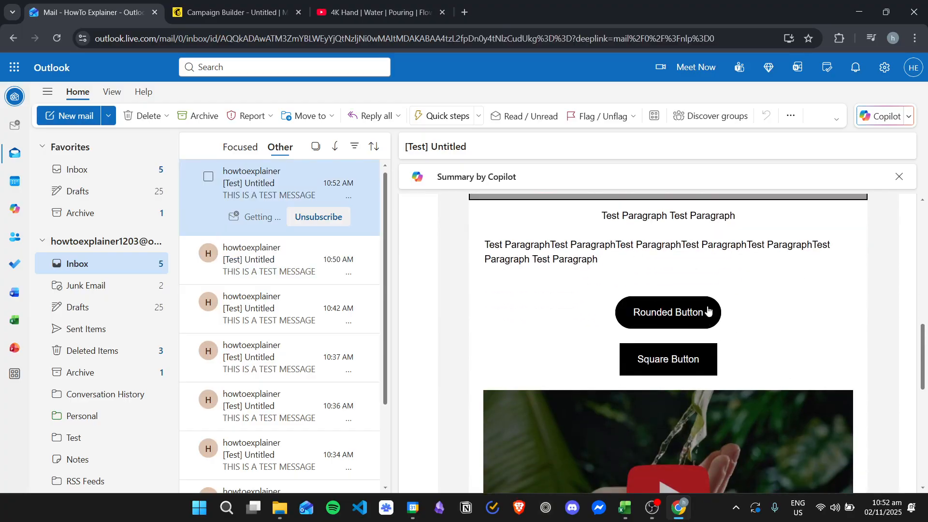
# Step: Test the links of the Rounded Button and the Square Button in the received email
pyautogui.click(696, 321)
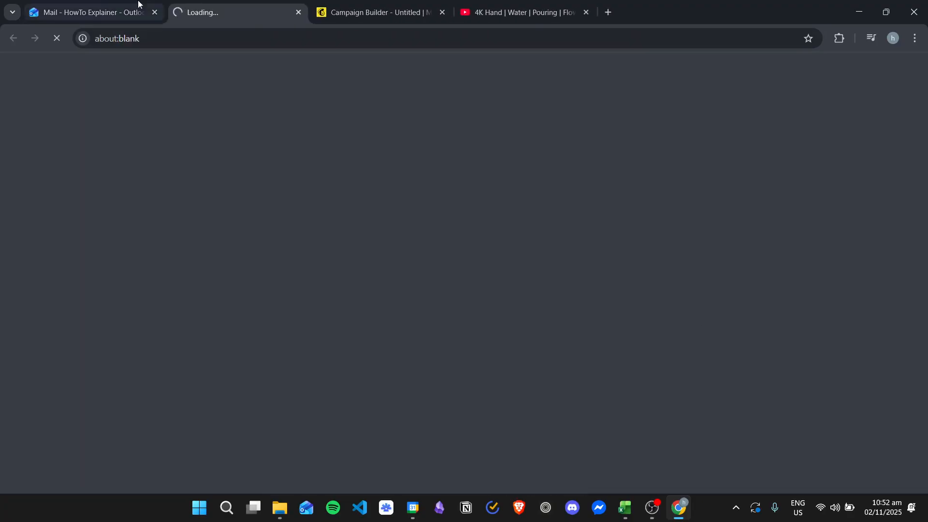
pyautogui.click(101, 7)
pyautogui.click(673, 358)
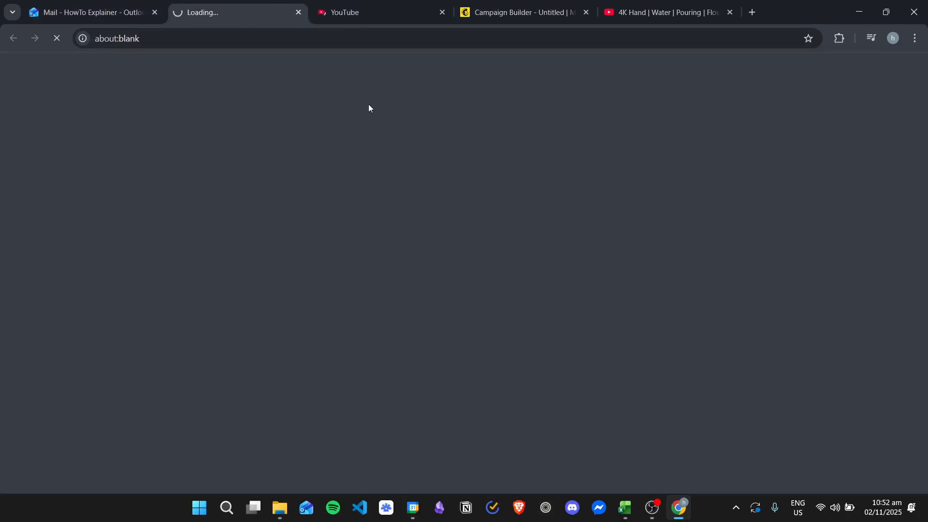
# Step: Return to the received test email and close the two YouTube pages opened from its buttons
pyautogui.click(97, 12)
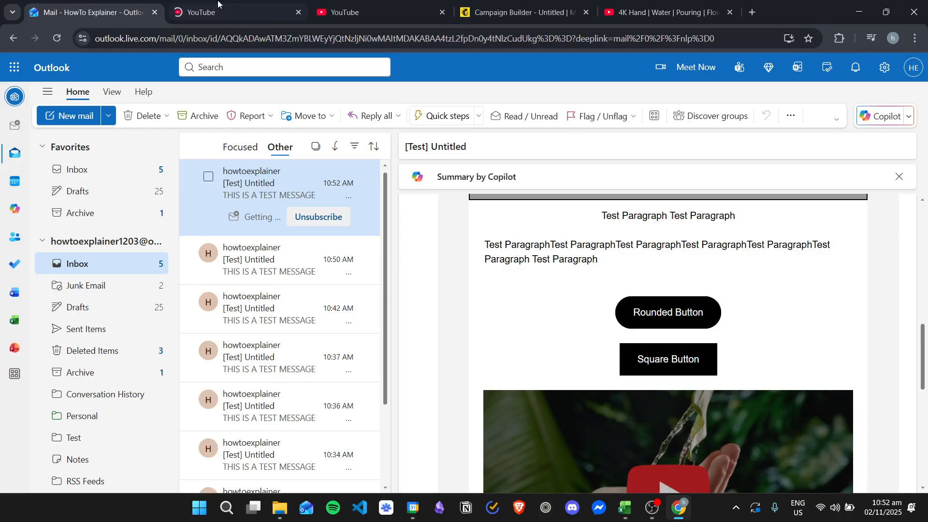
pyautogui.click(298, 12)
pyautogui.click(299, 13)
# Step: Test the link of the video thumbnail below the Square Button, and return to the test email
pyautogui.scroll(-2, 754, 355)
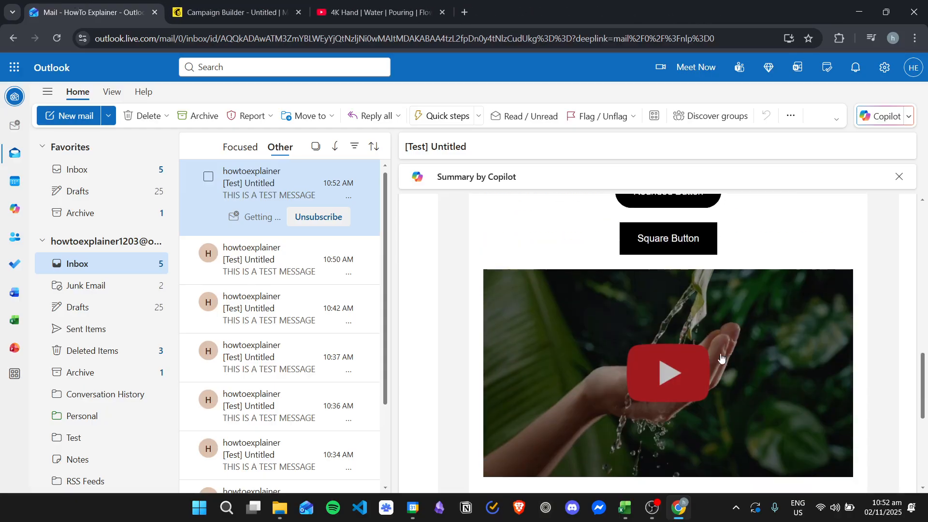
pyautogui.click(633, 358)
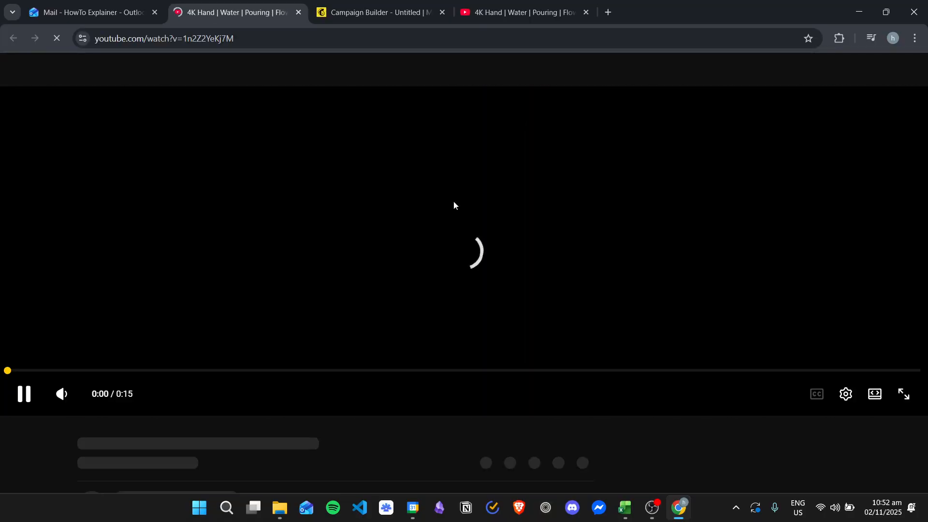
pyautogui.click(82, 10)
# Step: Review the whole received test email, checking its footer, logo, header image, heading and paragraphs
pyautogui.scroll(-4, 808, 311)
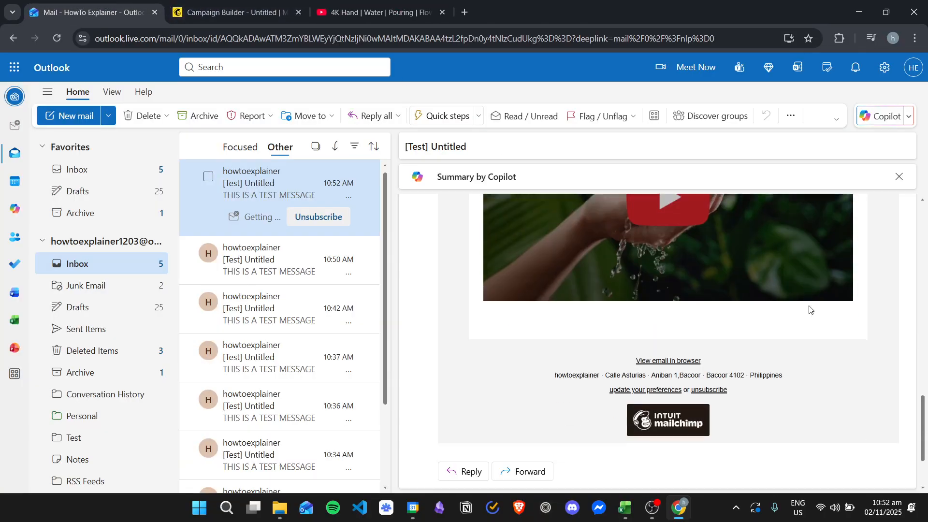
pyautogui.scroll(4, 822, 353)
pyautogui.scroll(10, 716, 338)
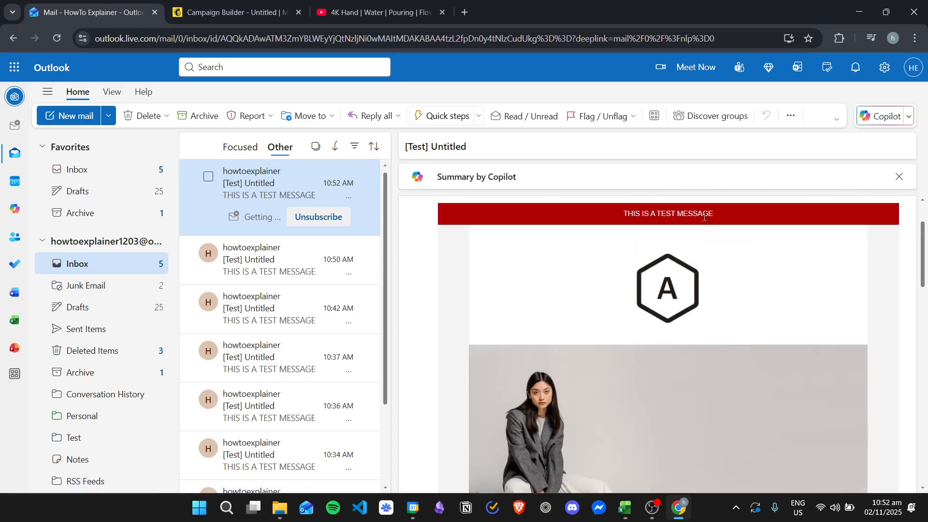
pyautogui.scroll(-3, 747, 243)
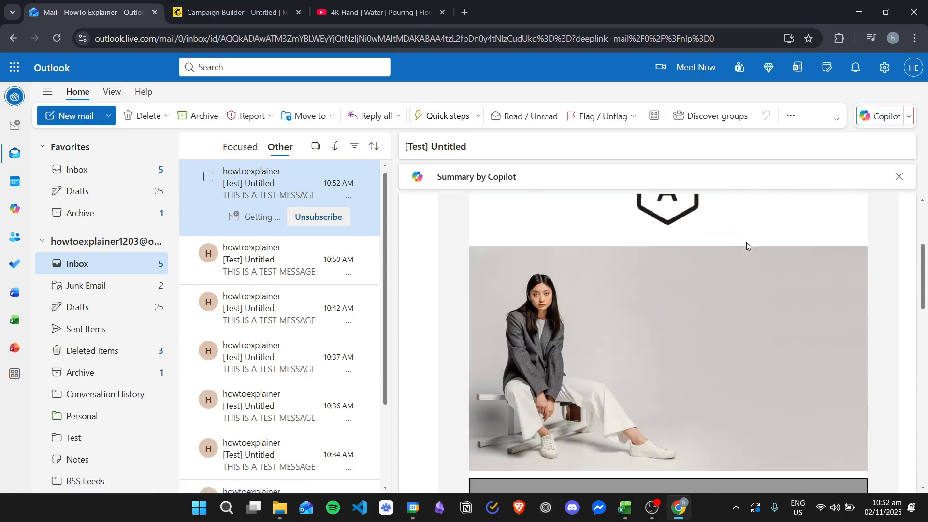
pyautogui.scroll(-6, 752, 246)
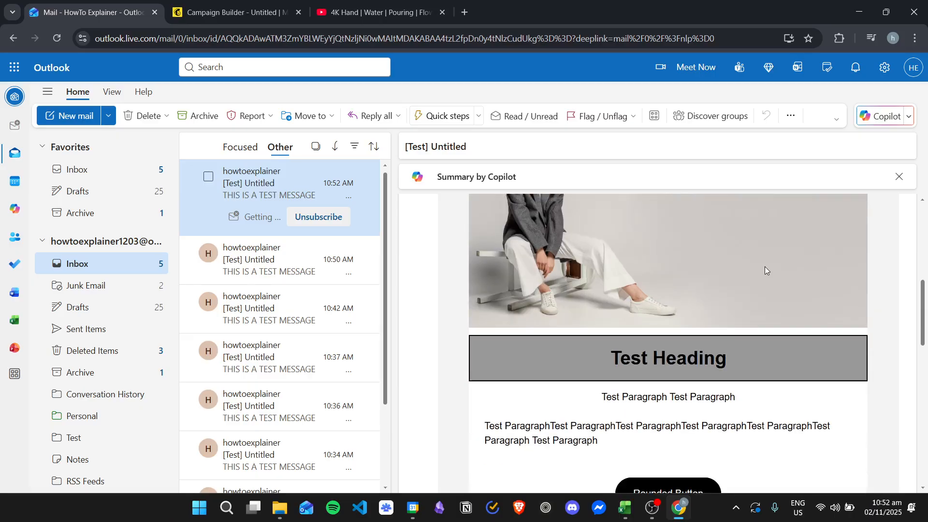